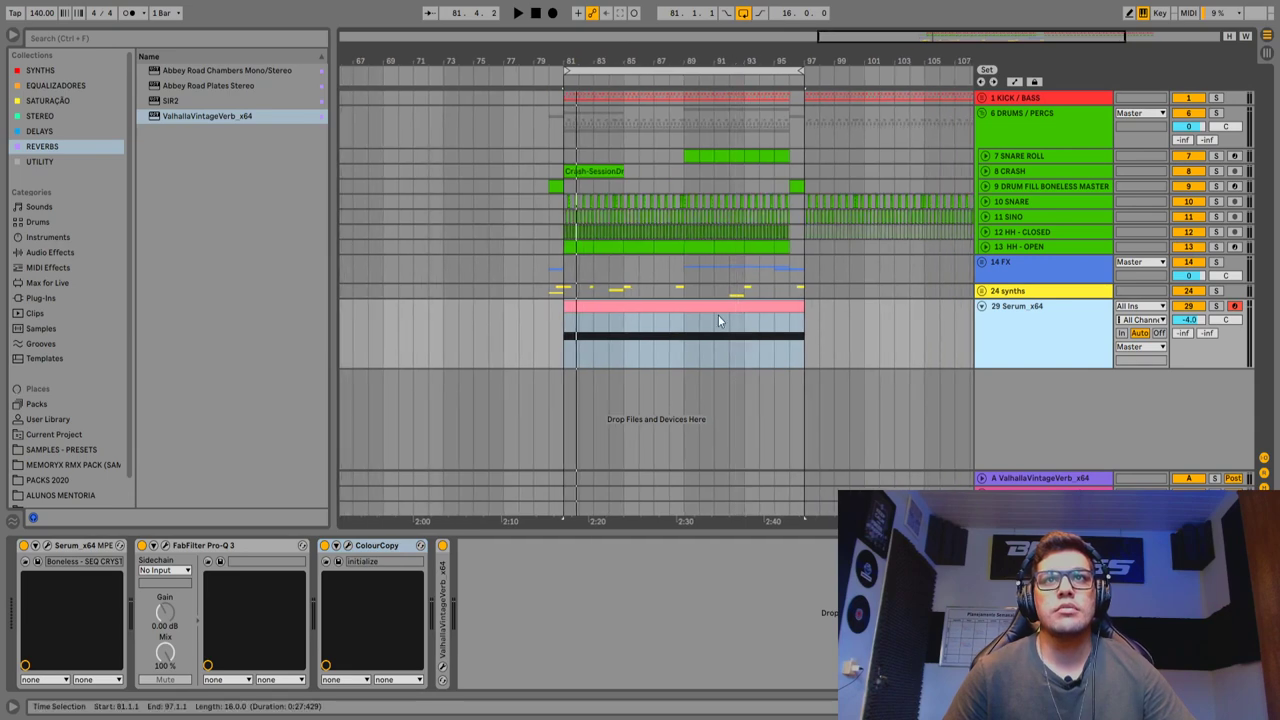
Examine the sustained A#3 note in the Serum track's 16-bar MIDI clip
{"action": "double_click", "coordinate": [720, 312]}
{"action": "scroll", "coordinate": [498, 652], "scroll_direction": "down", "scroll_amount": 1}
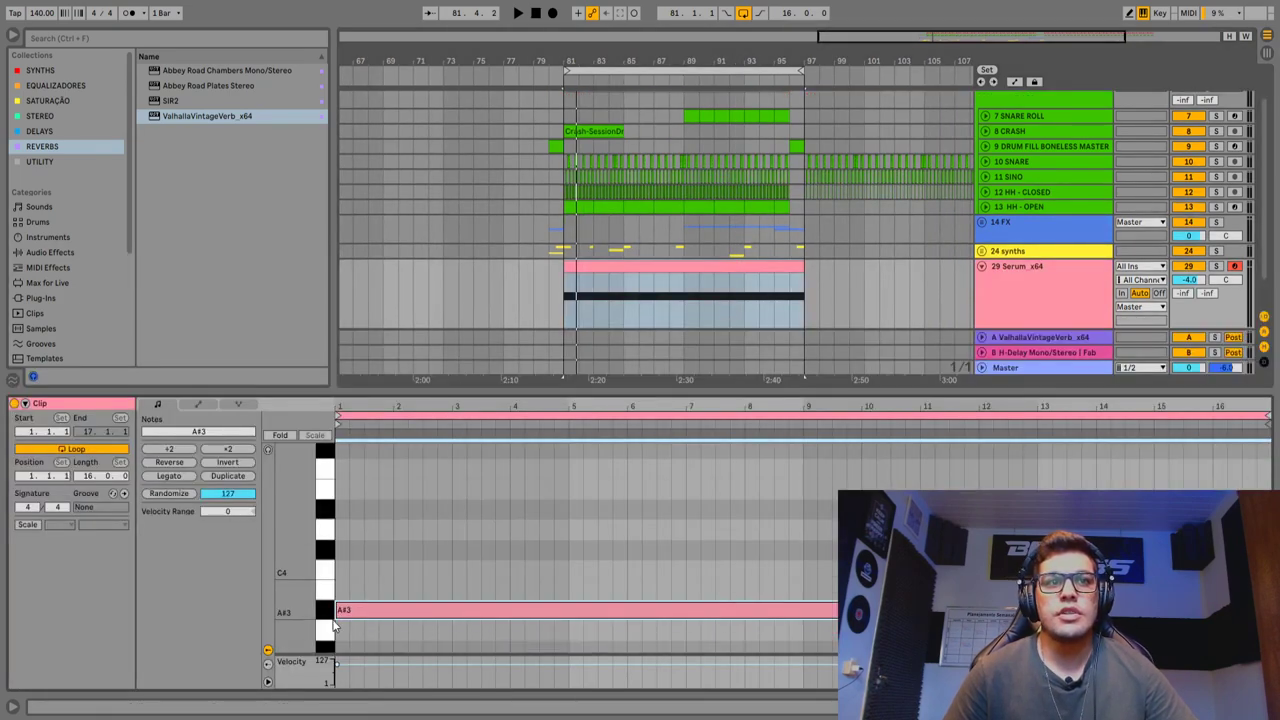
{"action": "scroll", "coordinate": [322, 622], "scroll_direction": "down", "scroll_amount": 1}
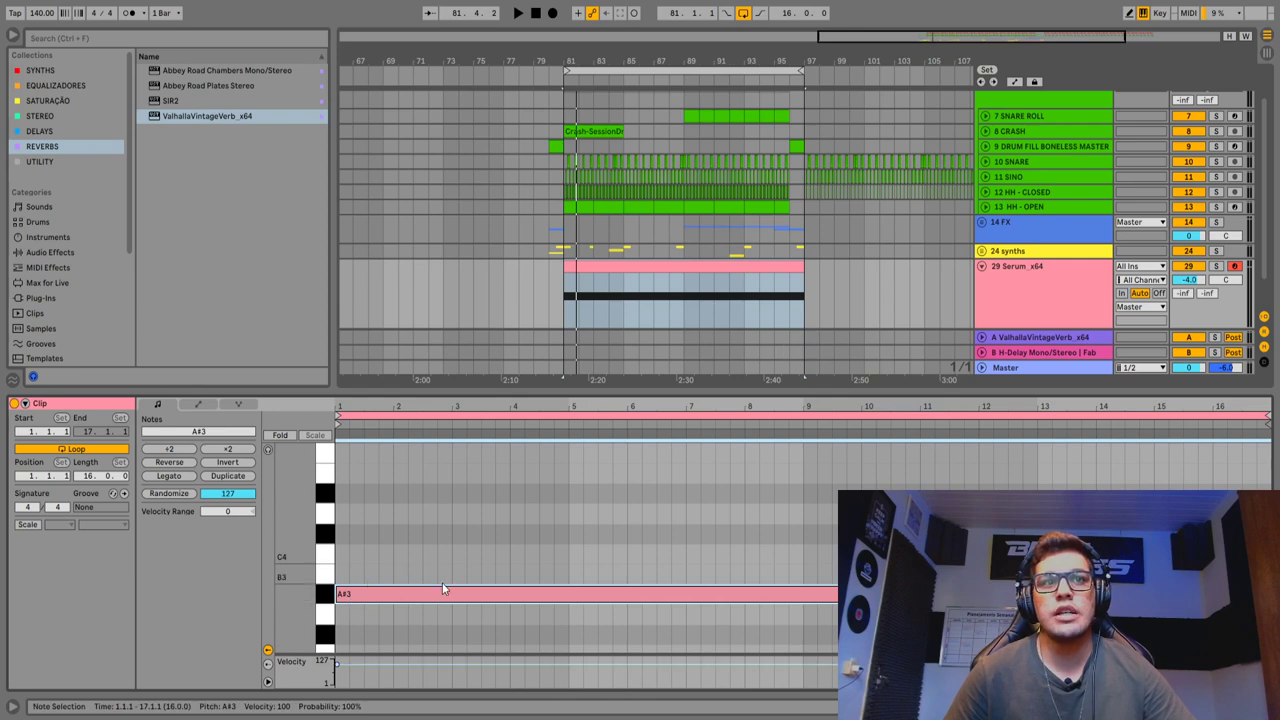
{"action": "key", "text": "shift+Tab"}
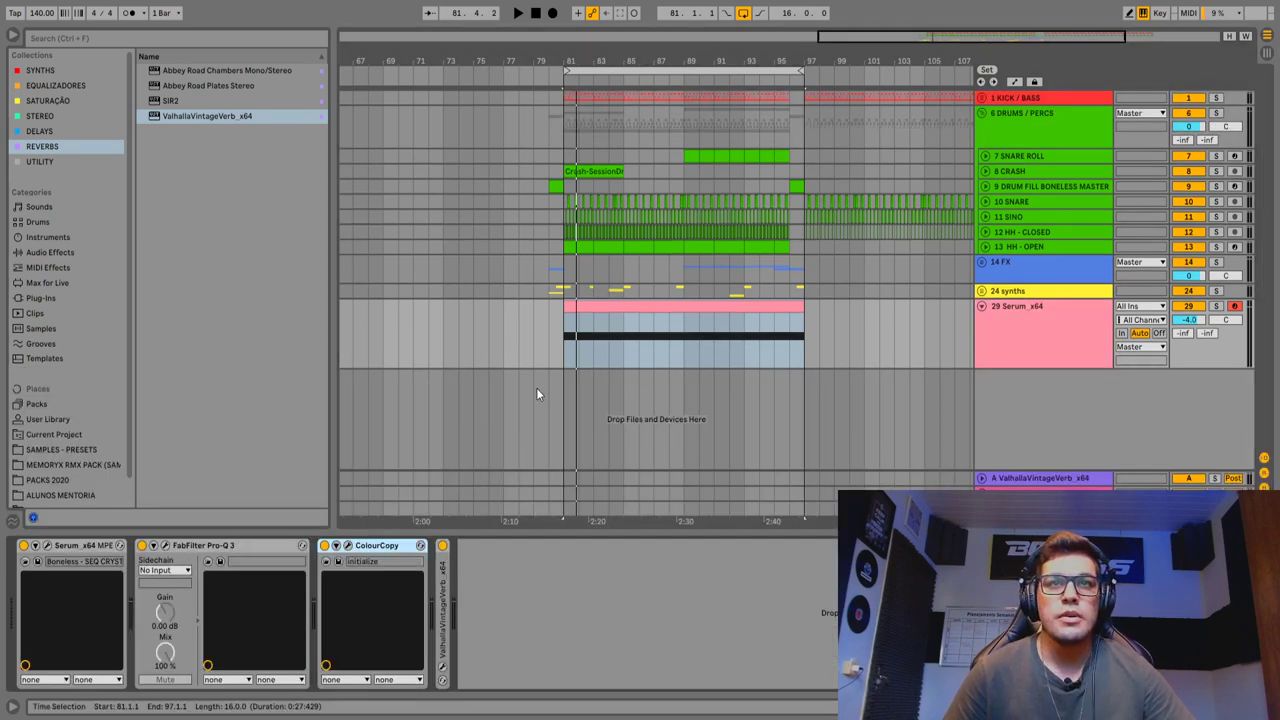
{"action": "double_click", "coordinate": [629, 306]}
{"action": "scroll", "coordinate": [776, 517], "scroll_direction": "down", "scroll_amount": 2}
{"action": "scroll", "coordinate": [776, 514], "scroll_direction": "down", "scroll_amount": 3}
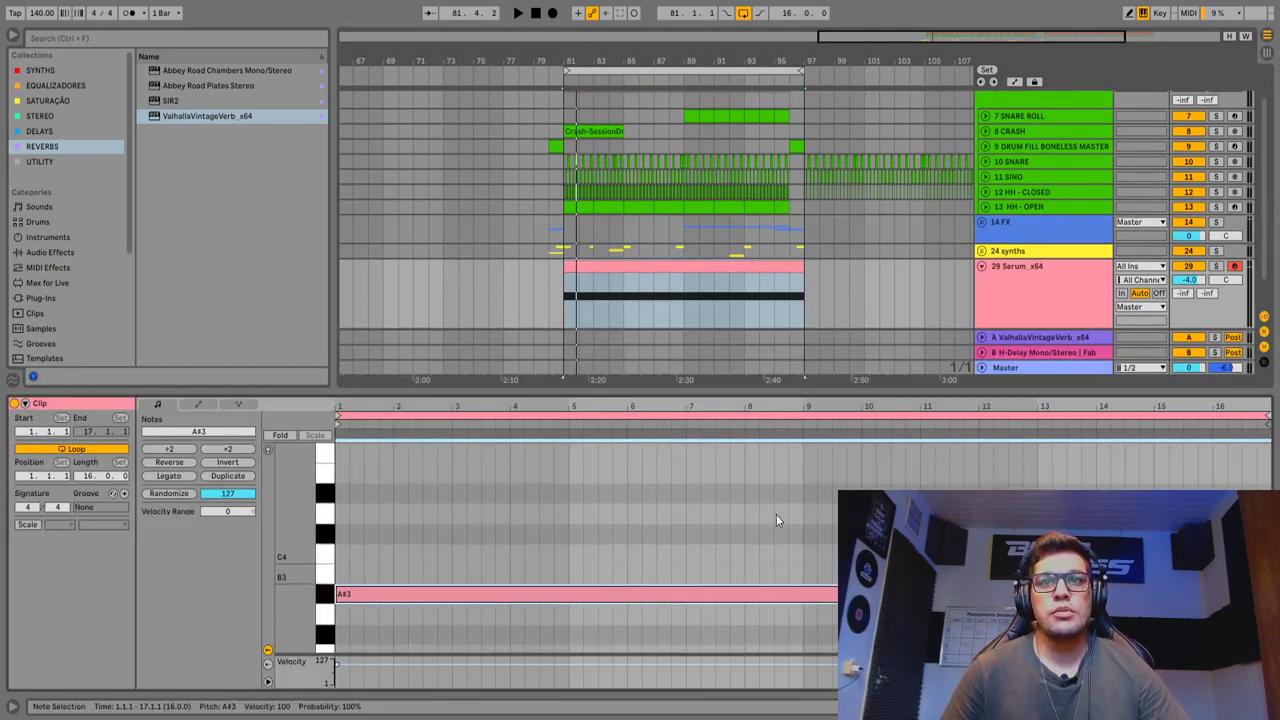
{"action": "left_click", "coordinate": [1032, 289]}
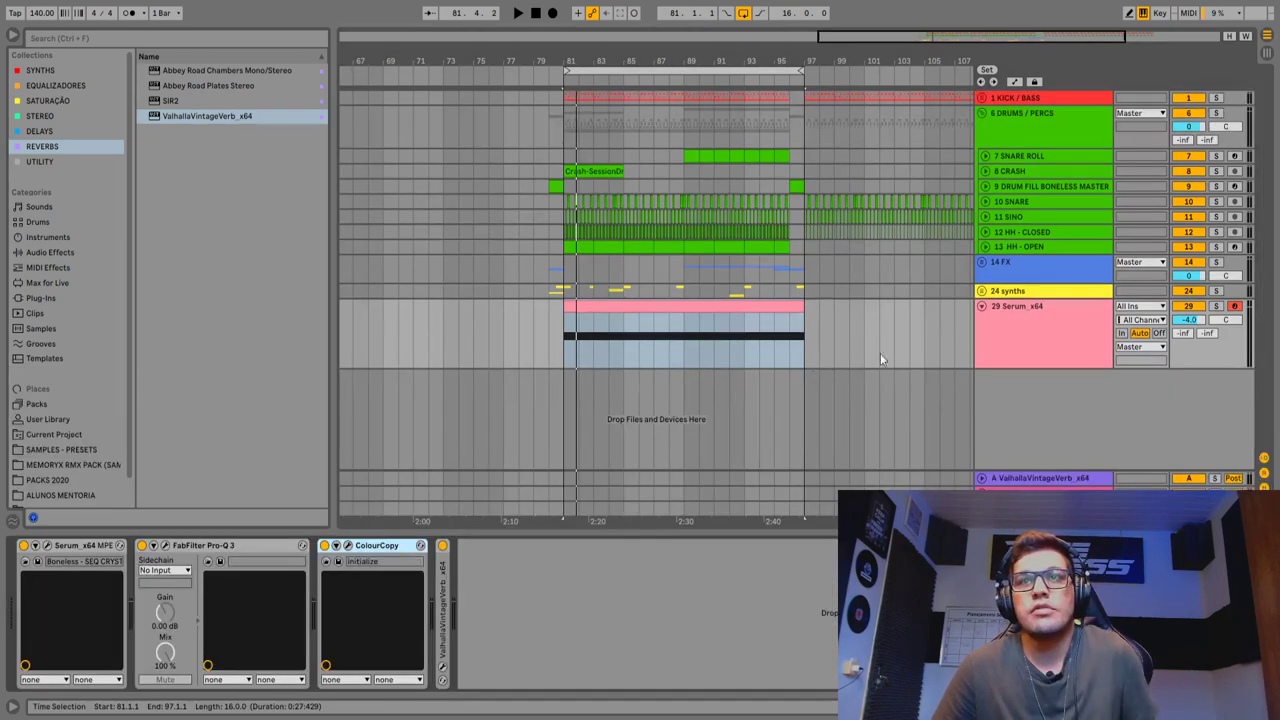
Open the Serum instrument on track 29 and initialize its preset
{"action": "left_click", "coordinate": [47, 547]}
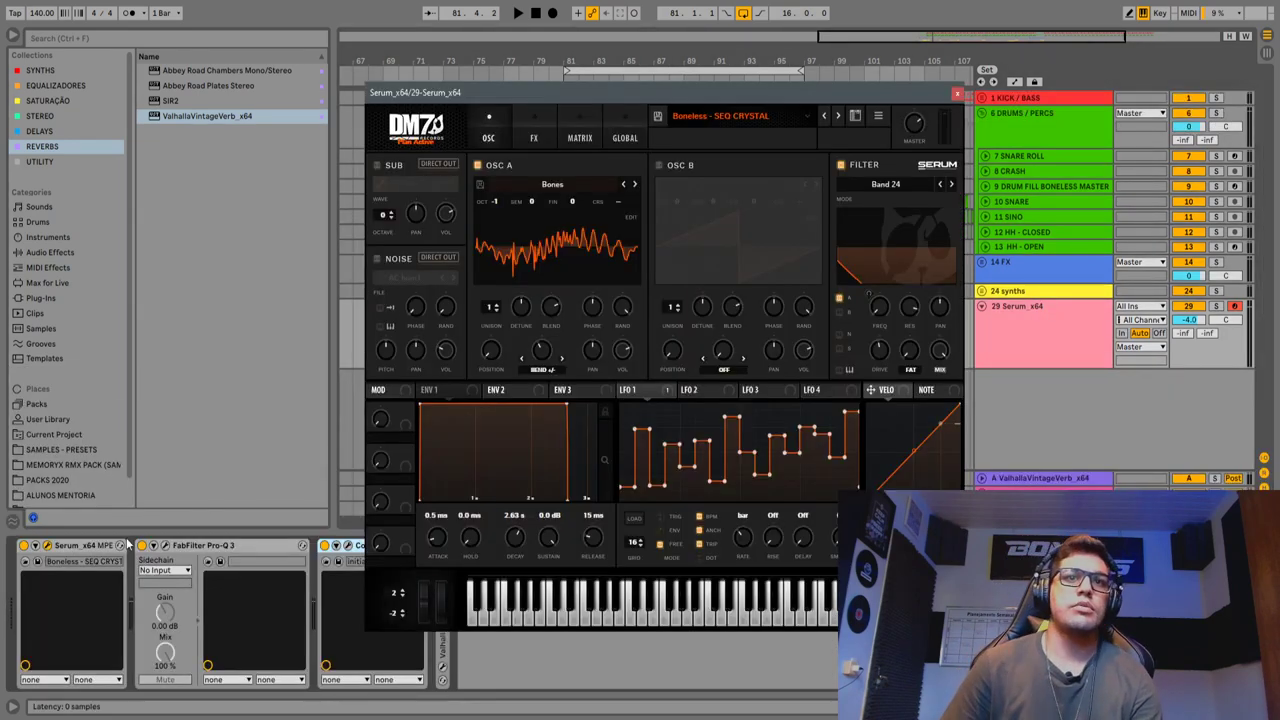
{"action": "left_click", "coordinate": [877, 118]}
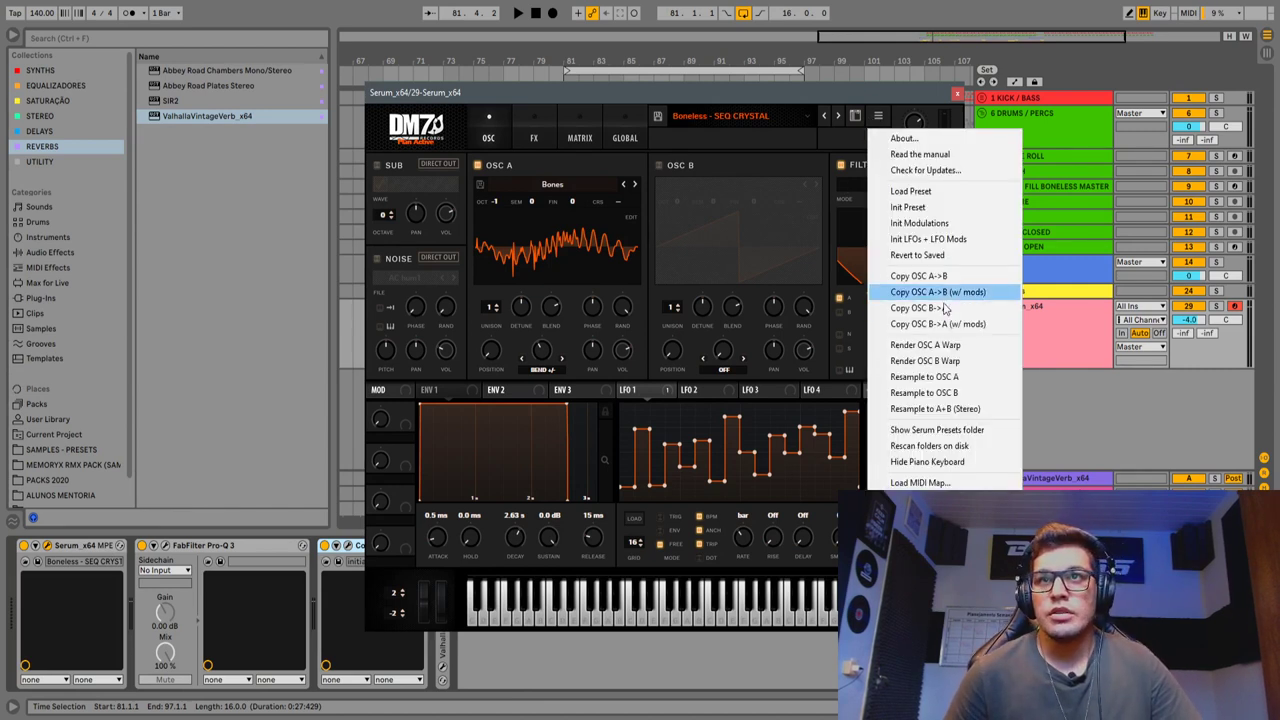
{"action": "left_click", "coordinate": [965, 209]}
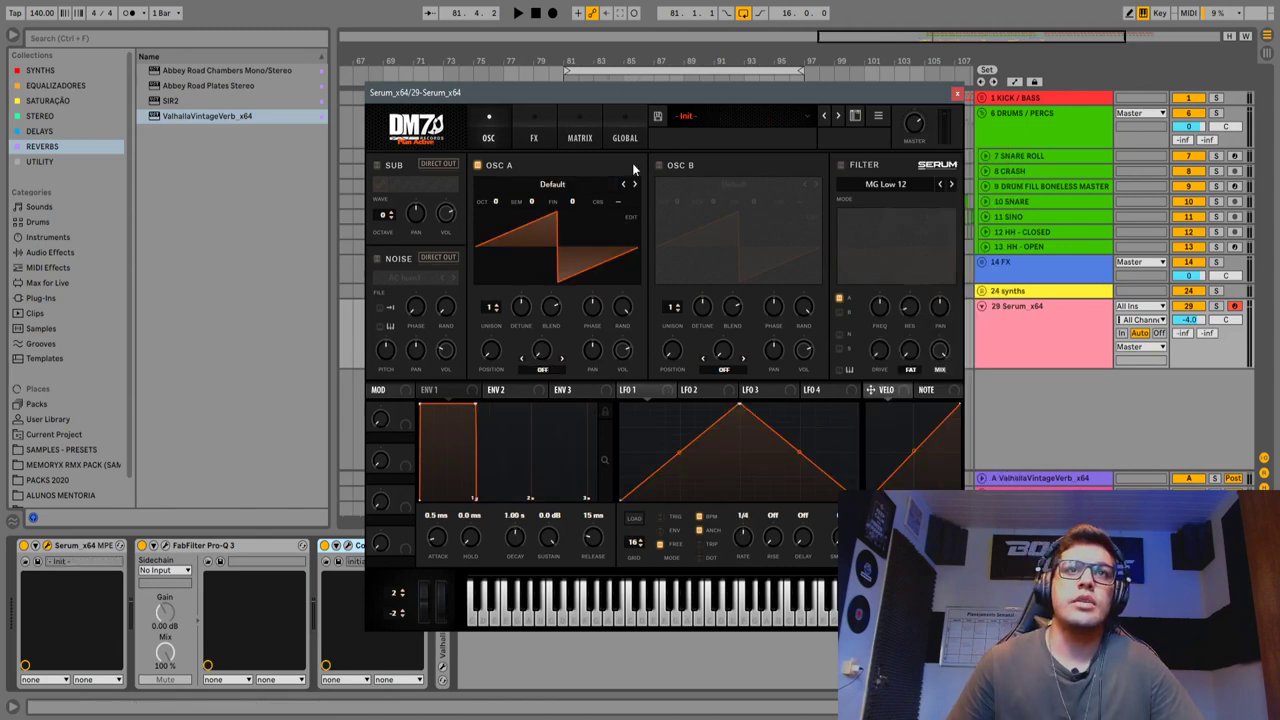
Load the 4088 wavetable from the Analog category into oscillator A
{"action": "left_click", "coordinate": [559, 184]}
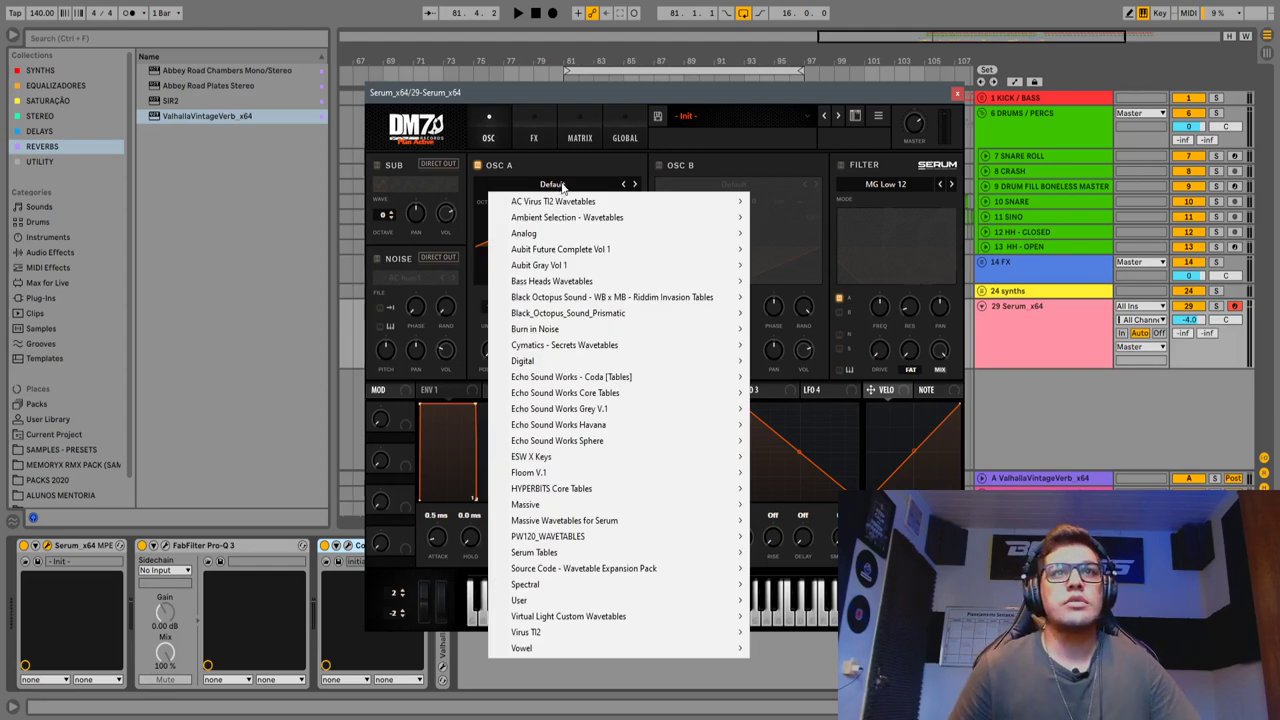
{"action": "mouse_move", "coordinate": [724, 236]}
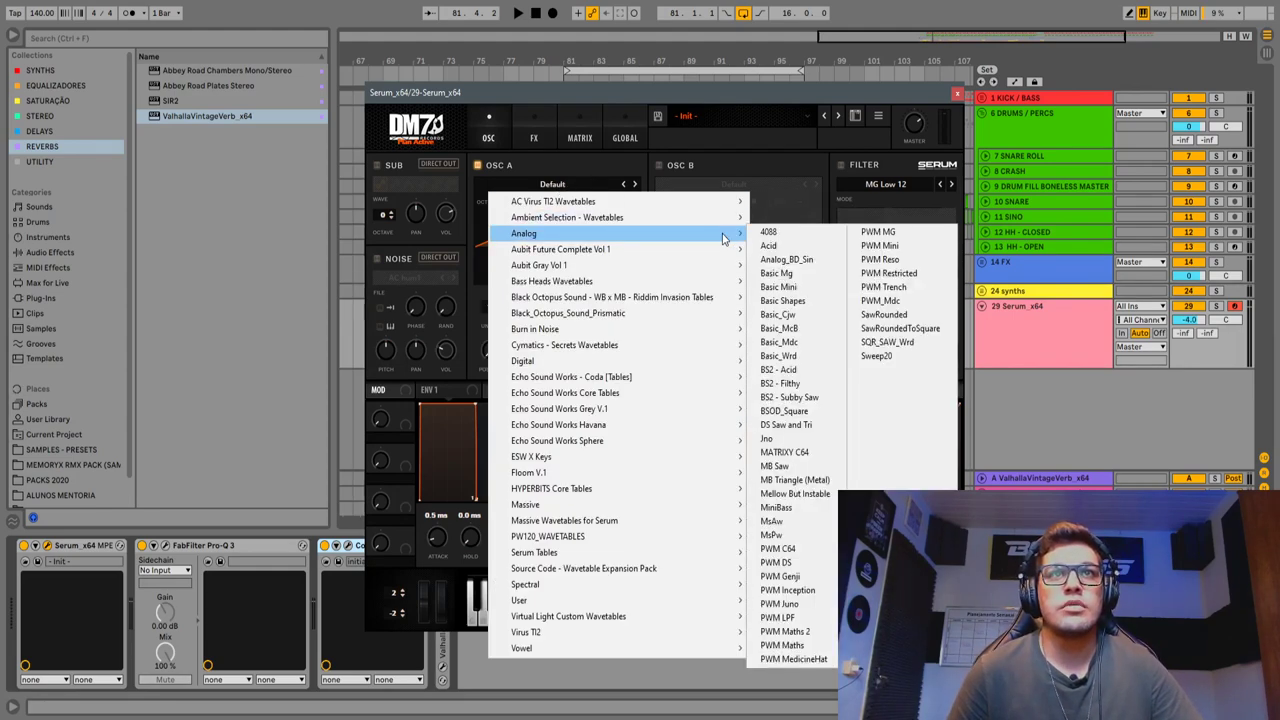
{"action": "left_click", "coordinate": [802, 238]}
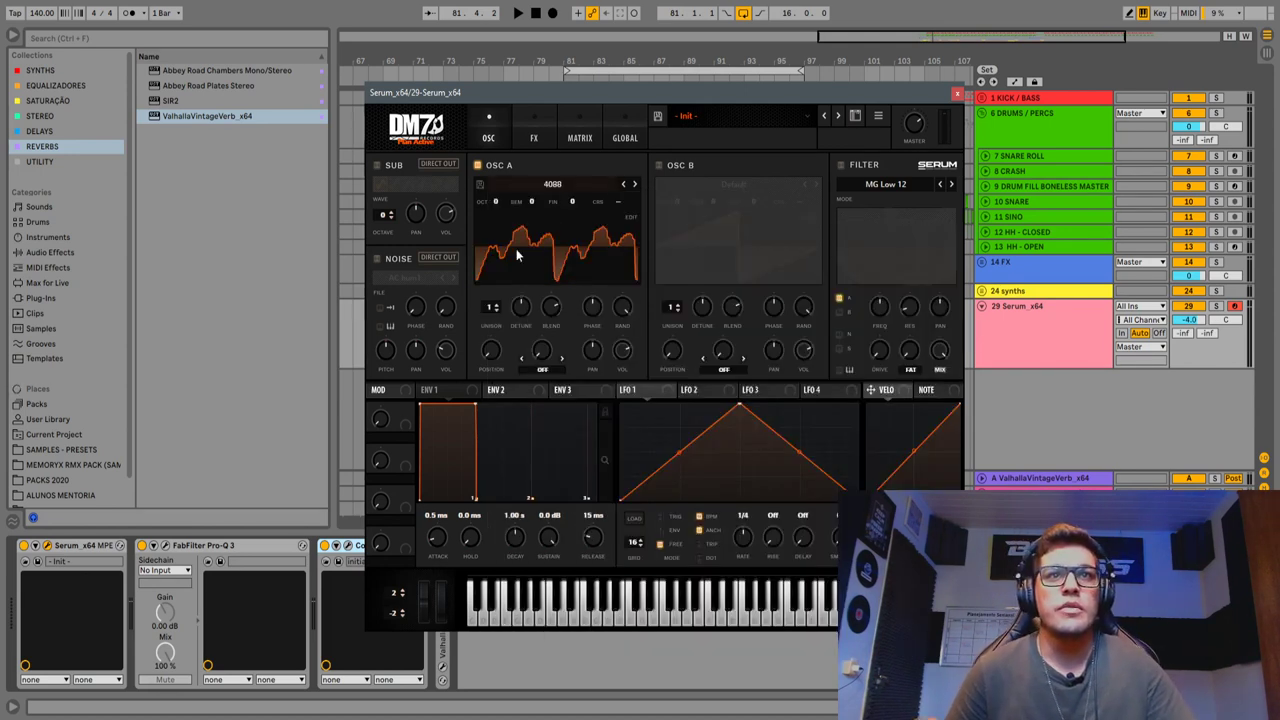
Set oscillator A's warp mode to Bend +/- and adjust its warp amount and wavetable position
{"action": "left_click", "coordinate": [532, 368]}
{"action": "left_click", "coordinate": [612, 112]}
{"action": "left_click_drag", "start_coordinate": [545, 347], "coordinate": [538, 480]}
{"action": "left_click_drag", "start_coordinate": [489, 354], "coordinate": [506, 194]}
{"action": "left_click_drag", "start_coordinate": [500, 238], "coordinate": [473, 402]}
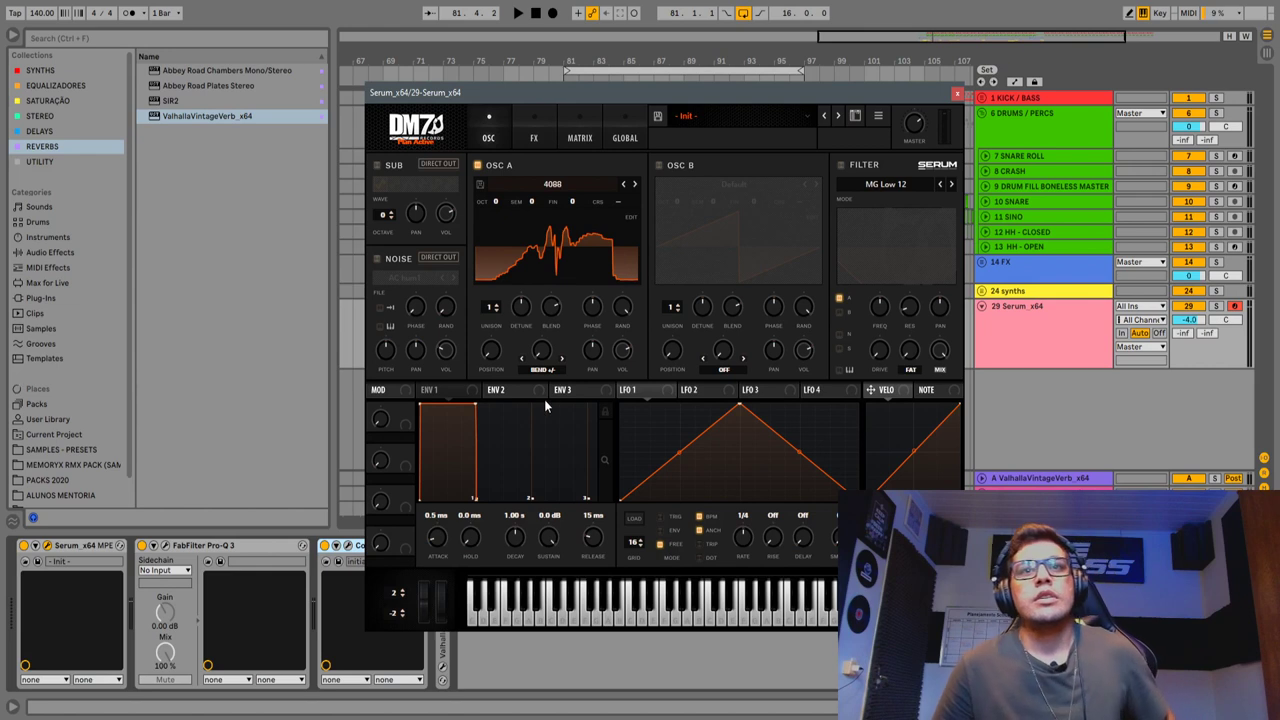
Enable the filter with the Band 24 type and raise its resonance for a narrow peak
{"action": "left_click", "coordinate": [841, 165]}
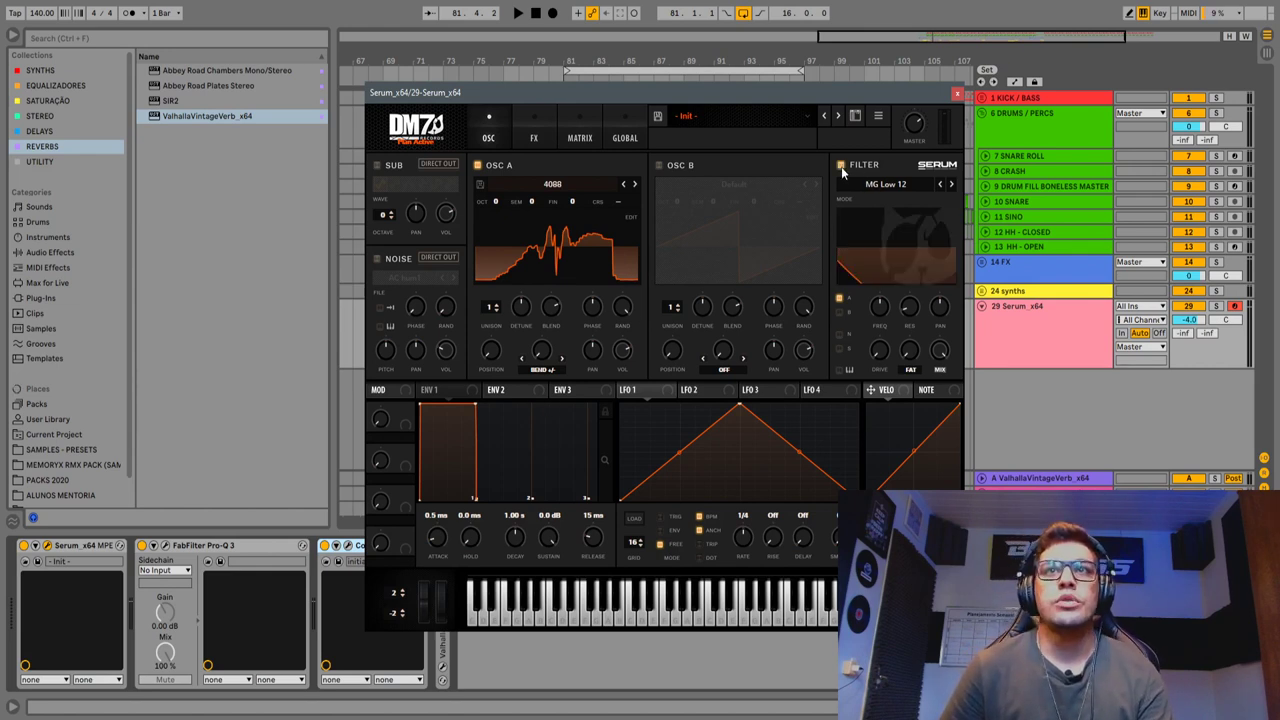
{"action": "left_click", "coordinate": [890, 184]}
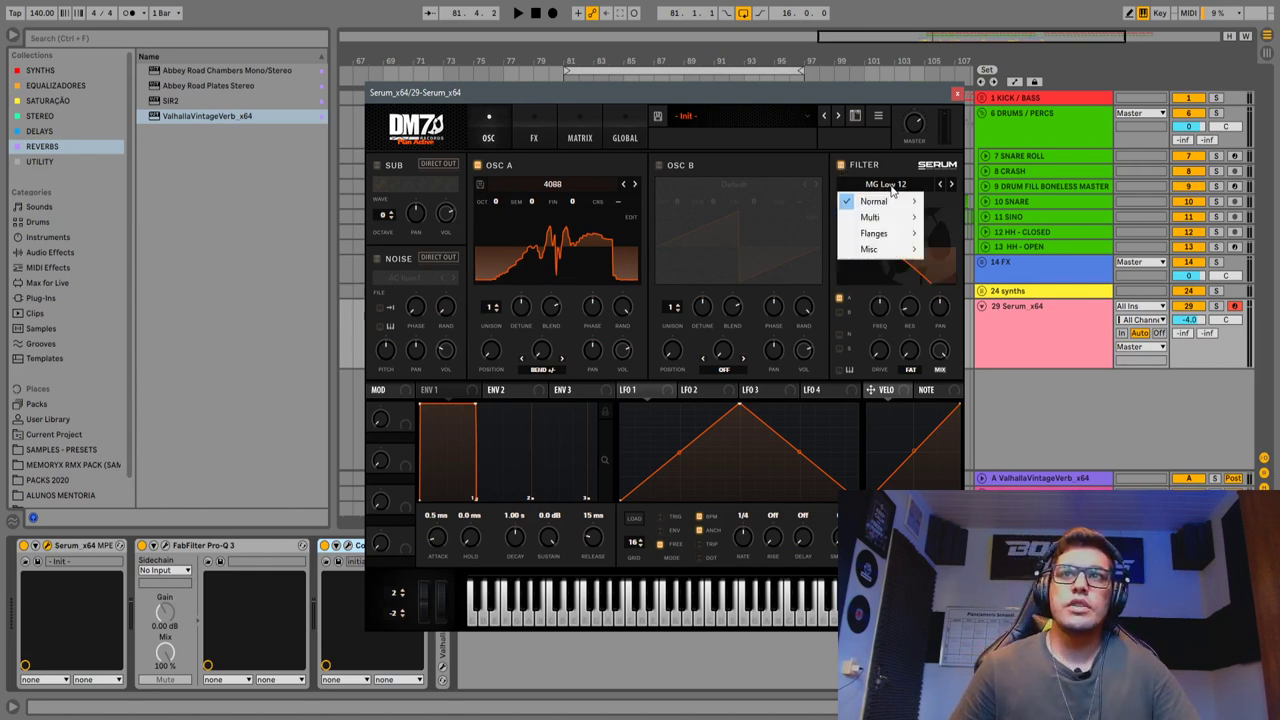
{"action": "mouse_move", "coordinate": [908, 210]}
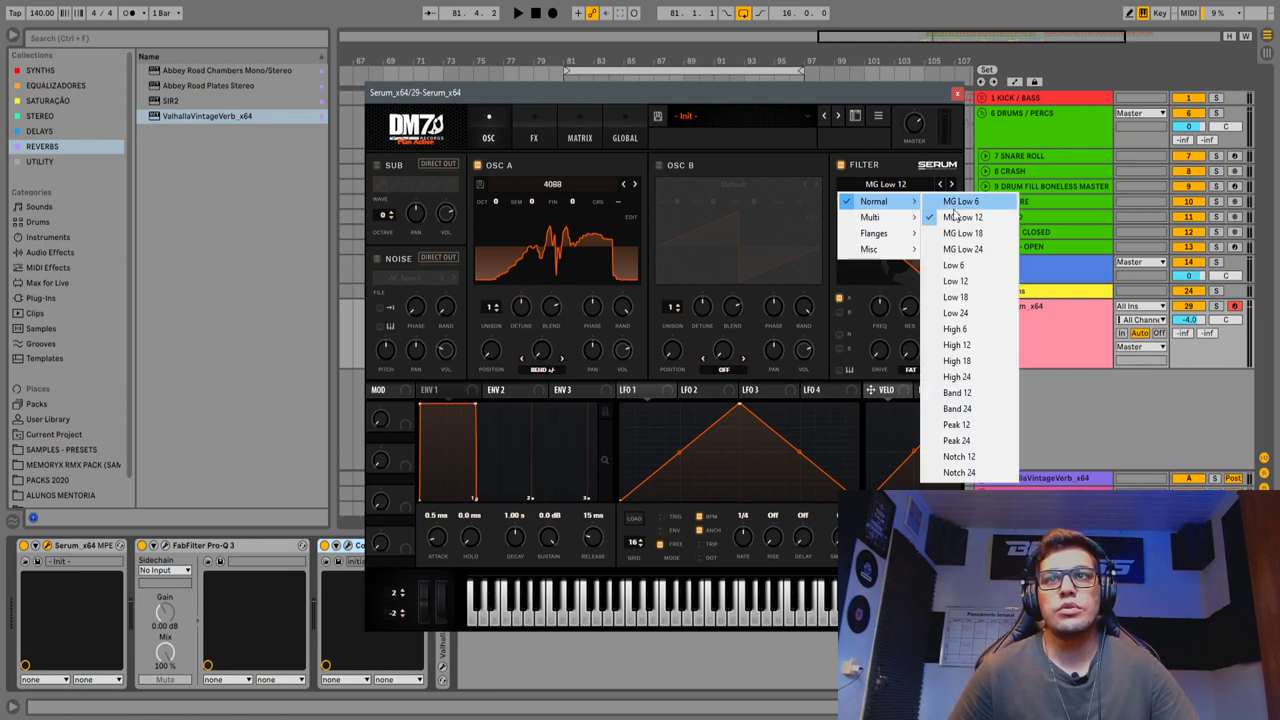
{"action": "left_click", "coordinate": [960, 409]}
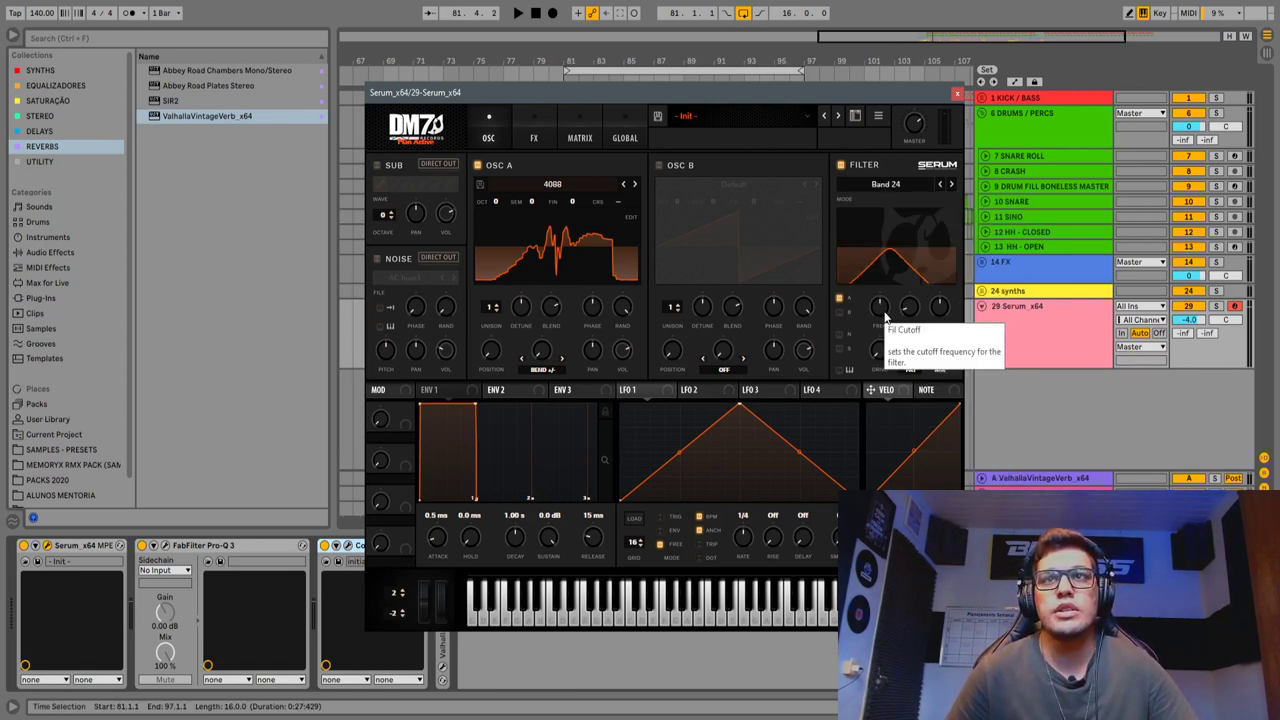
{"action": "left_click_drag", "start_coordinate": [880, 352], "coordinate": [915, 228]}
{"action": "mouse_move", "coordinate": [912, 143]}
{"action": "left_mouse_down"}
{"action": "mouse_move", "coordinate": [898, 174]}
{"action": "mouse_move", "coordinate": [900, 159]}
{"action": "left_mouse_up"}
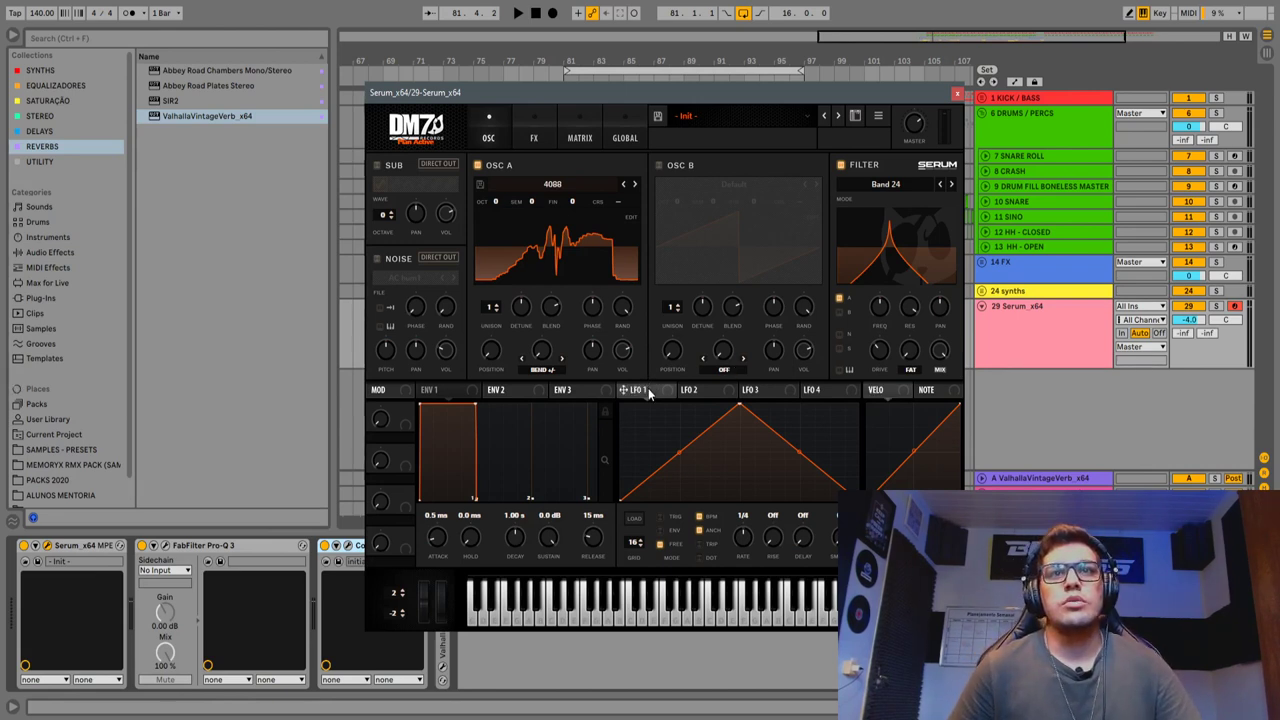
Assign LFO 1 to the filter cutoff and draw an irregular stepped pattern of high and low levels across its curve
{"action": "mouse_move", "coordinate": [880, 313]}
{"action": "left_mouse_down"}
{"action": "mouse_move", "coordinate": [878, 352]}
{"action": "mouse_move", "coordinate": [880, 312]}
{"action": "left_mouse_up"}
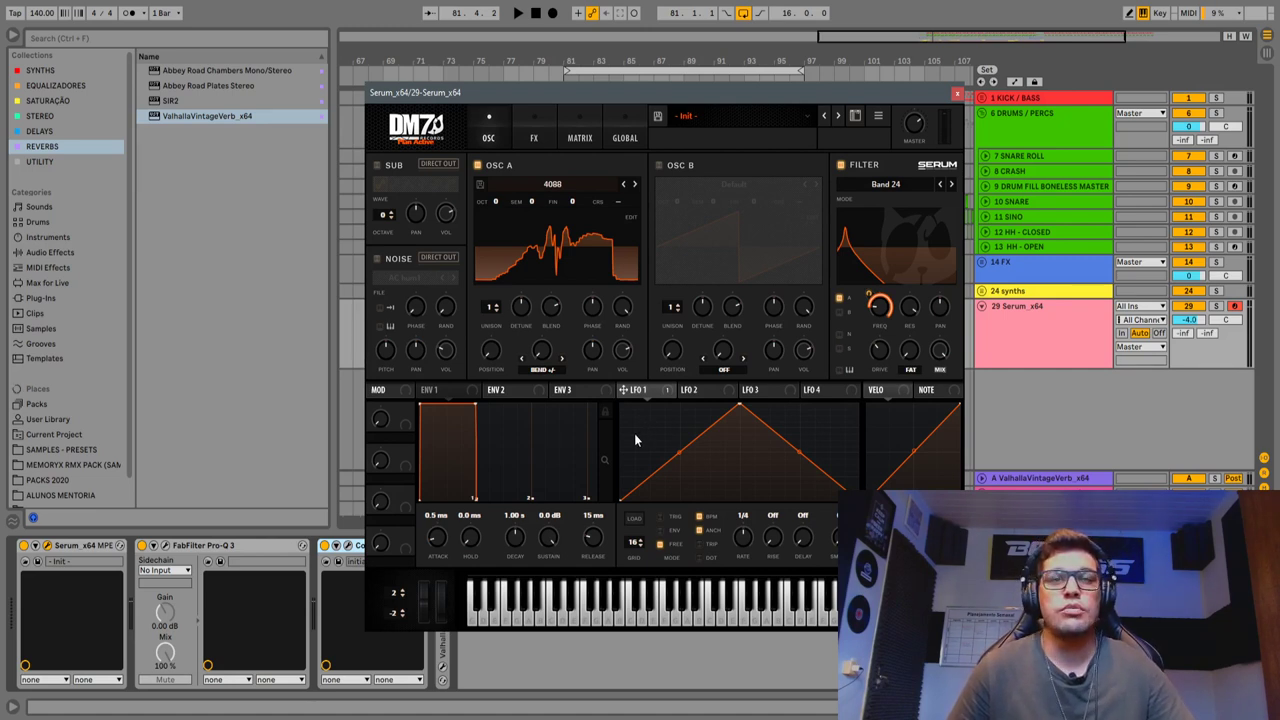
{"action": "left_click_drag", "start_coordinate": [631, 433], "coordinate": [630, 414]}
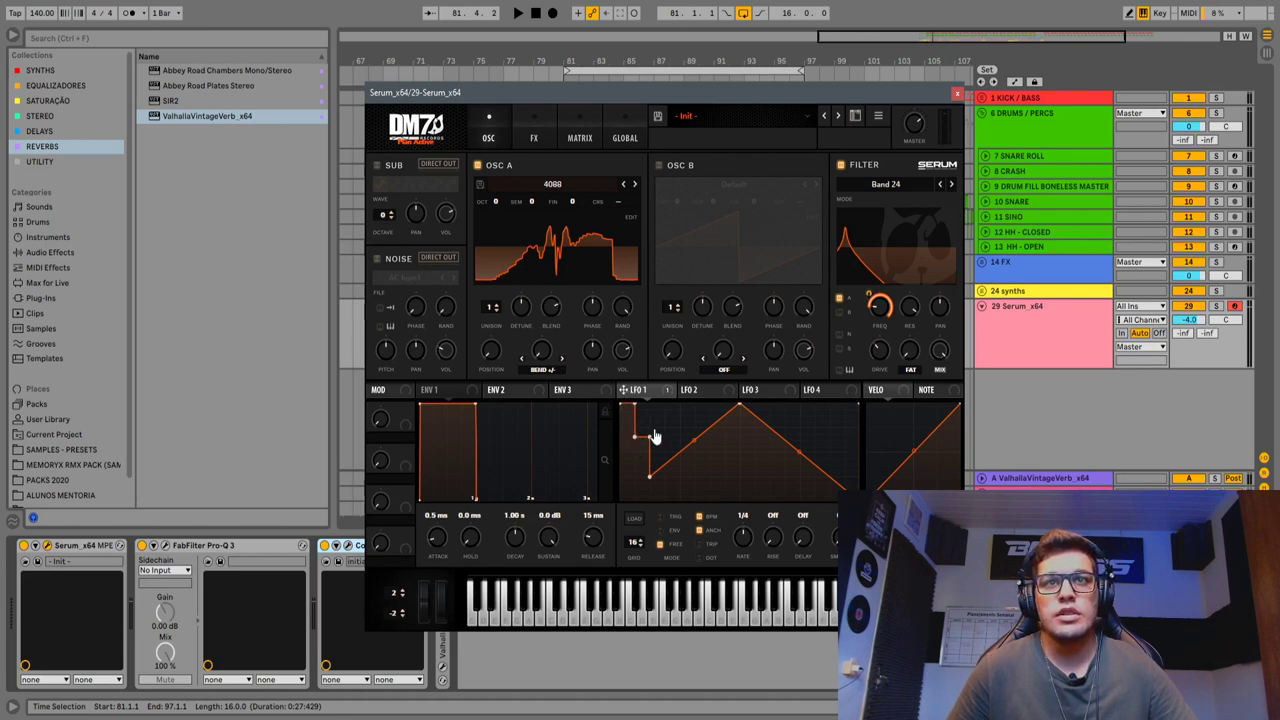
{"action": "mouse_move", "coordinate": [672, 440]}
{"action": "left_mouse_down"}
{"action": "mouse_move", "coordinate": [689, 478]}
{"action": "mouse_move", "coordinate": [706, 414]}
{"action": "mouse_move", "coordinate": [697, 458]}
{"action": "mouse_move", "coordinate": [722, 440]}
{"action": "left_mouse_up"}
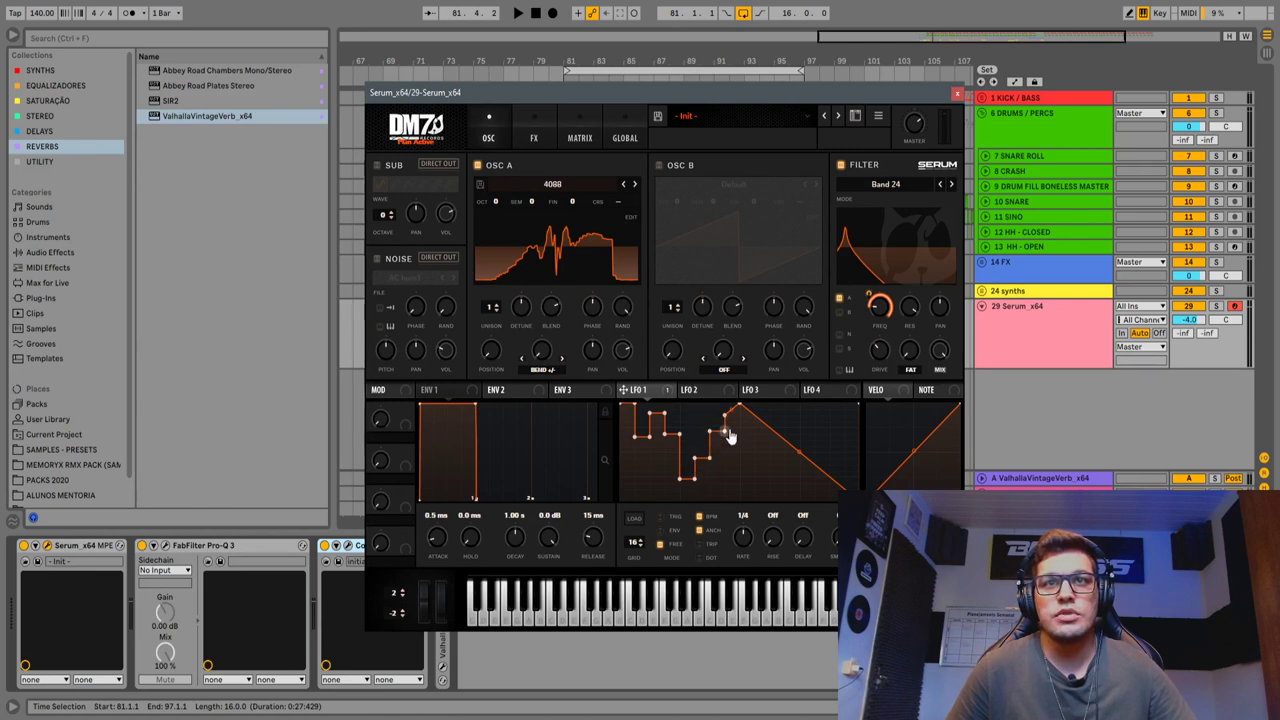
{"action": "mouse_move", "coordinate": [758, 472]}
{"action": "left_mouse_down"}
{"action": "mouse_move", "coordinate": [750, 441]}
{"action": "mouse_move", "coordinate": [784, 468]}
{"action": "mouse_move", "coordinate": [783, 418]}
{"action": "left_mouse_up"}
{"action": "left_click_drag", "start_coordinate": [791, 477], "coordinate": [807, 424]}
{"action": "mouse_move", "coordinate": [810, 478]}
{"action": "left_mouse_down"}
{"action": "mouse_move", "coordinate": [838, 470]}
{"action": "mouse_move", "coordinate": [845, 430]}
{"action": "mouse_move", "coordinate": [823, 480]}
{"action": "left_mouse_up"}
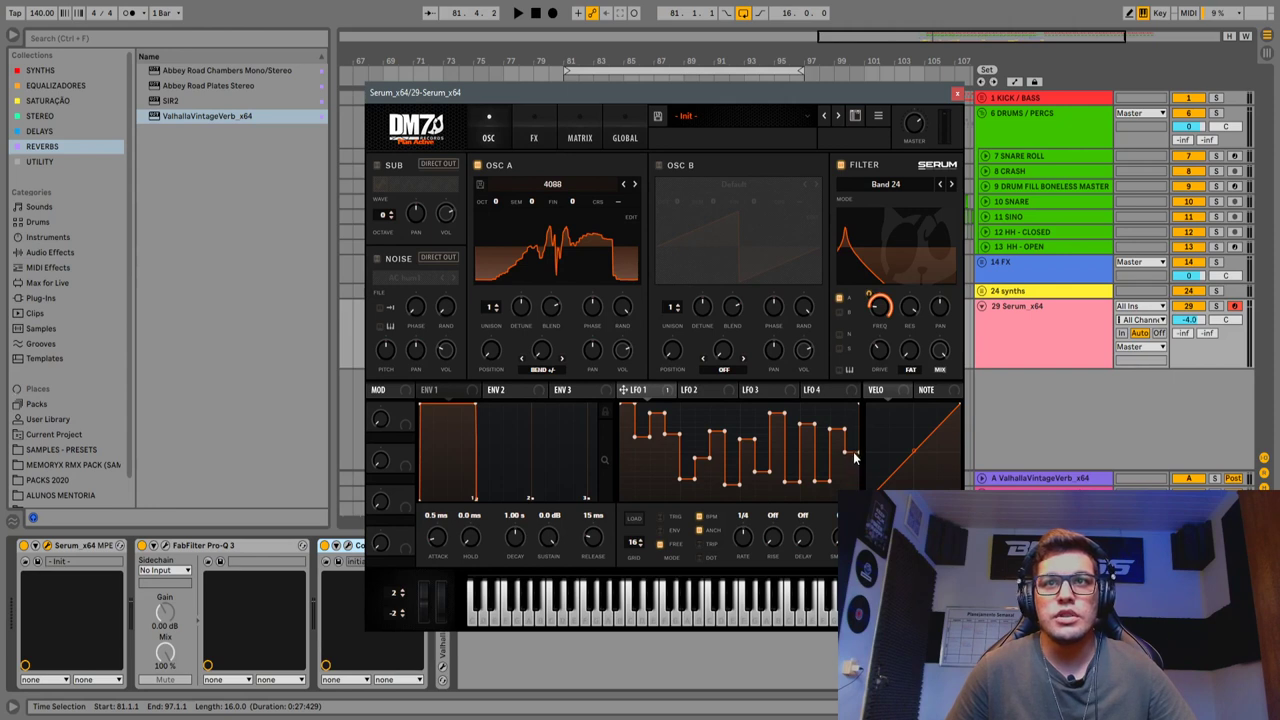
{"action": "left_click_drag", "start_coordinate": [854, 452], "coordinate": [820, 455]}
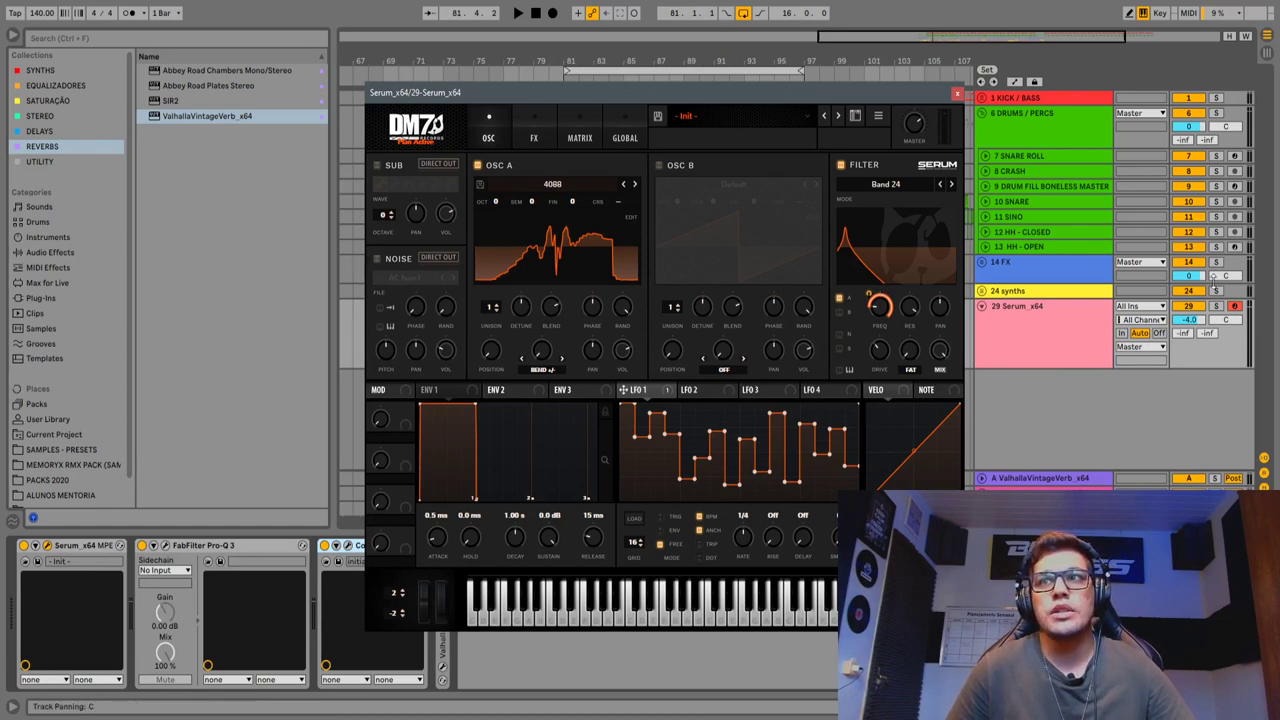
Solo the Serum track and set the LFO 1 rate to one bar, auditioning the sequence
{"action": "left_click", "coordinate": [1216, 307]}
{"action": "key", "text": "space"}
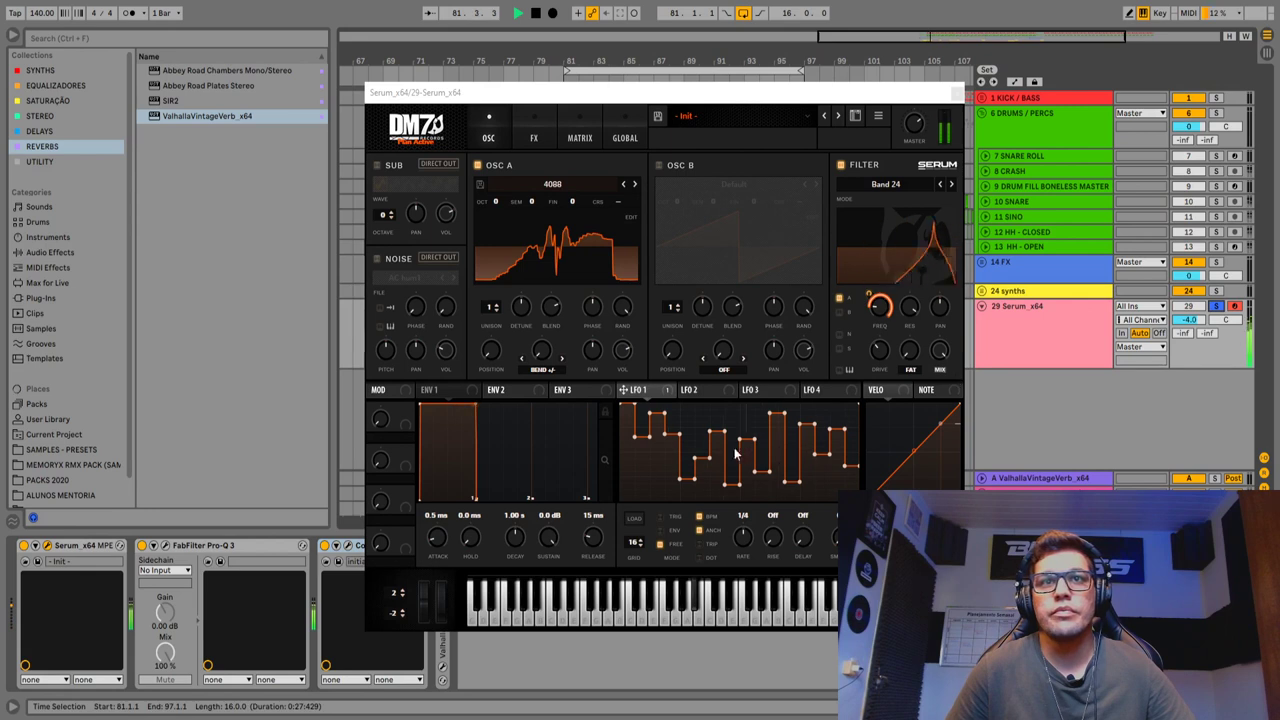
{"action": "key", "text": "space"}
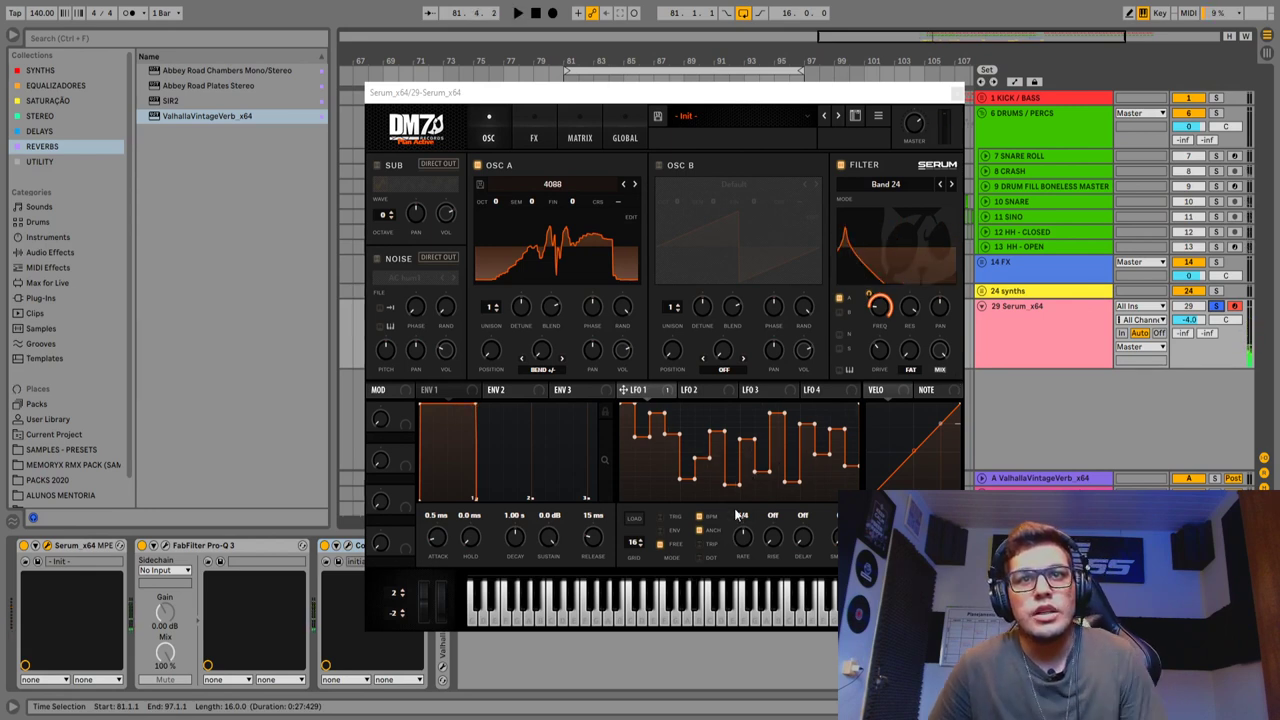
{"action": "left_click_drag", "start_coordinate": [748, 541], "coordinate": [729, 450]}
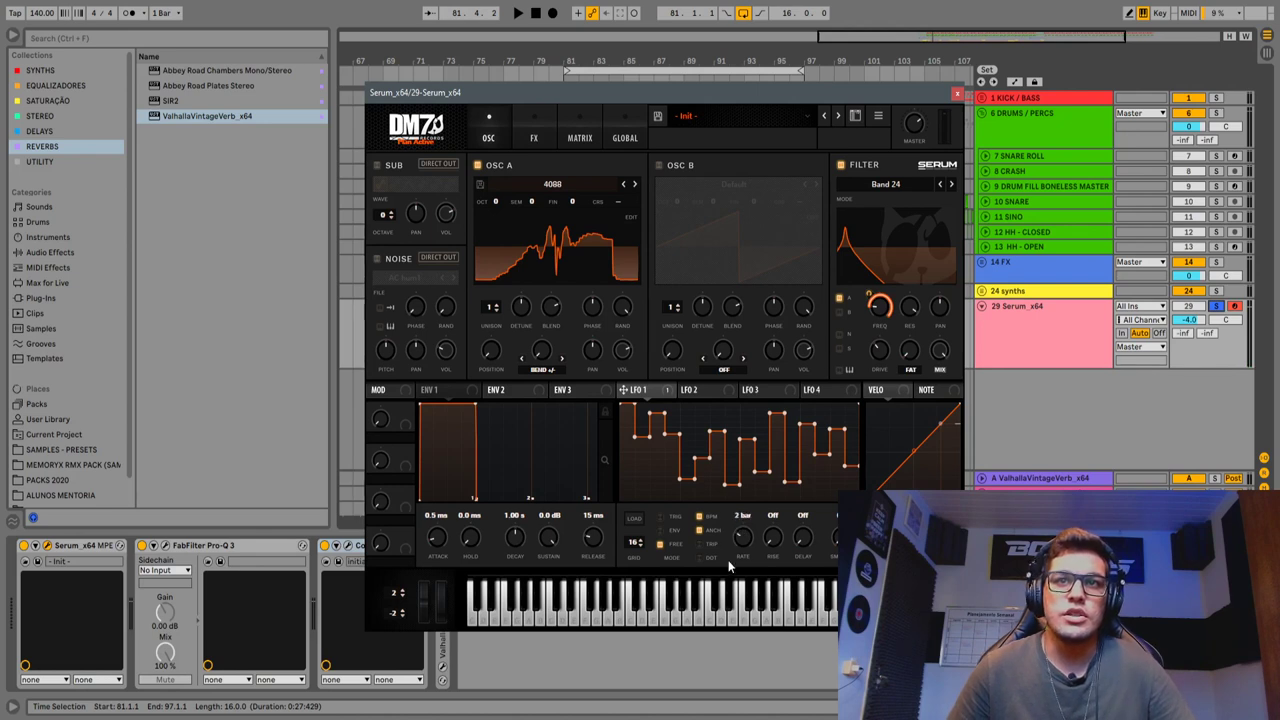
{"action": "key", "text": "space"}
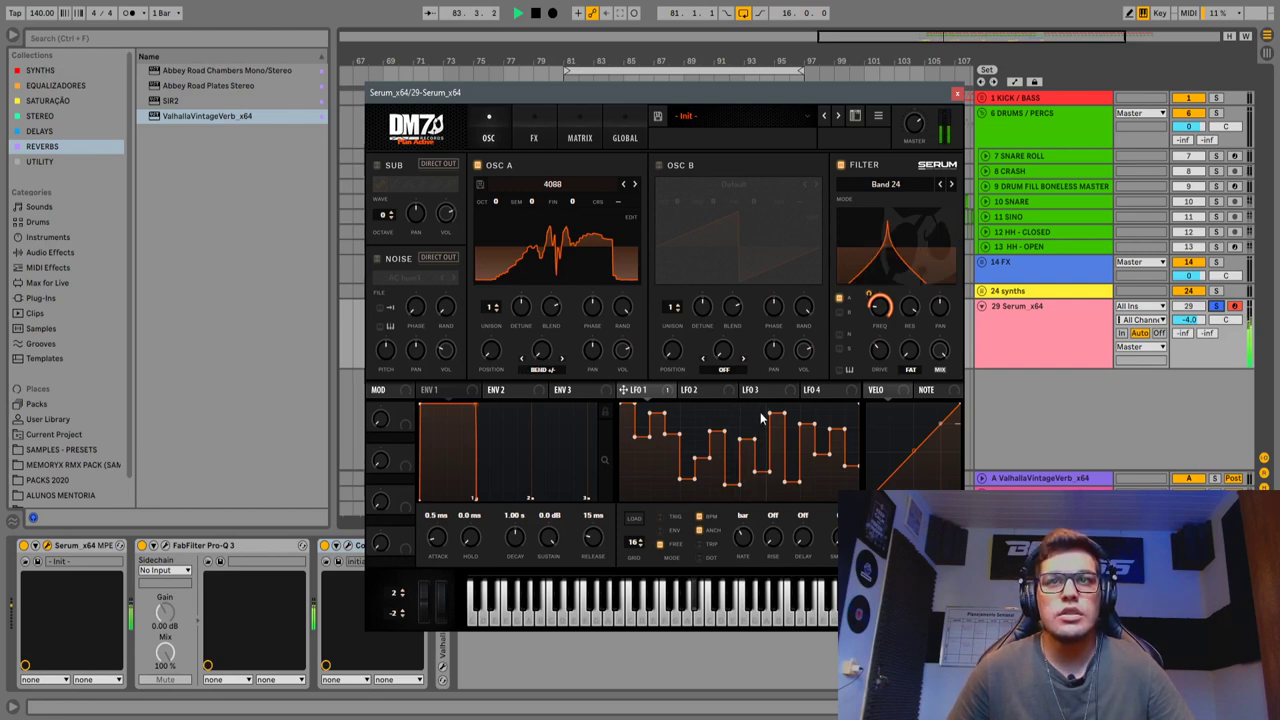
{"action": "key", "text": "space"}
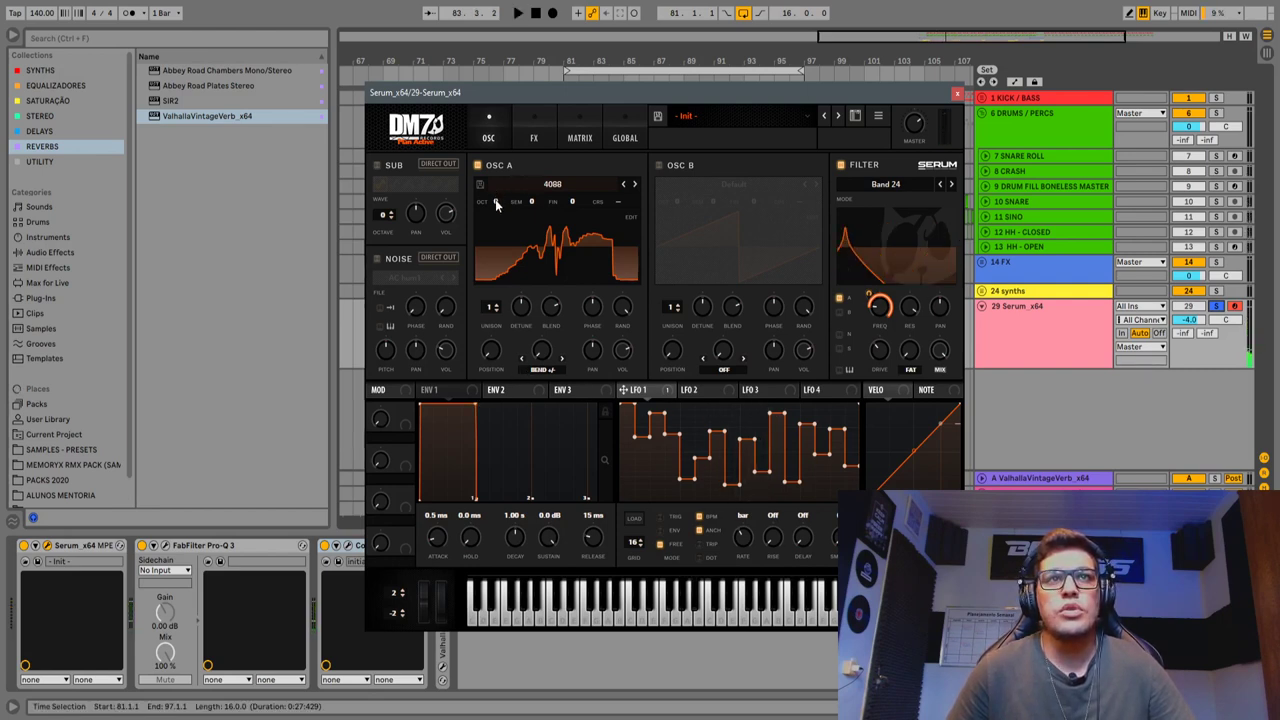
Lower oscillator A's octave to -2 and audition the sound
{"action": "mouse_move", "coordinate": [496, 207]}
{"action": "key", "text": "space"}
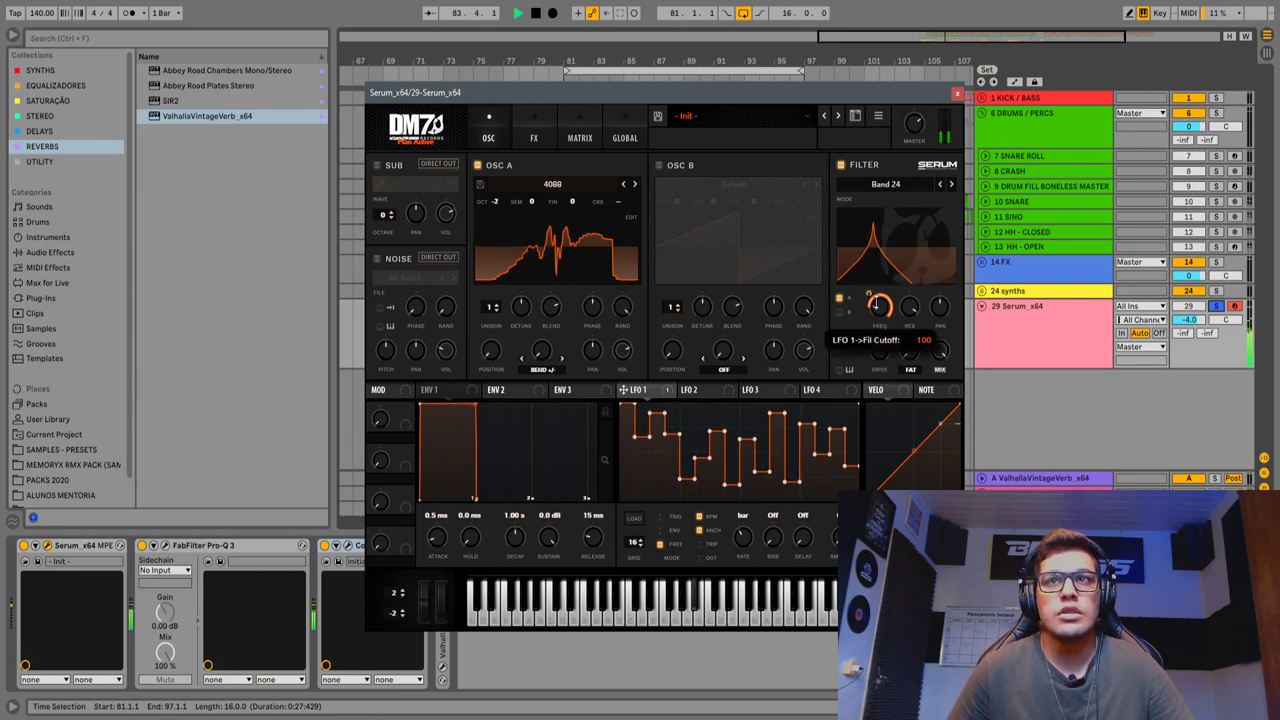
{"action": "key", "text": "space"}
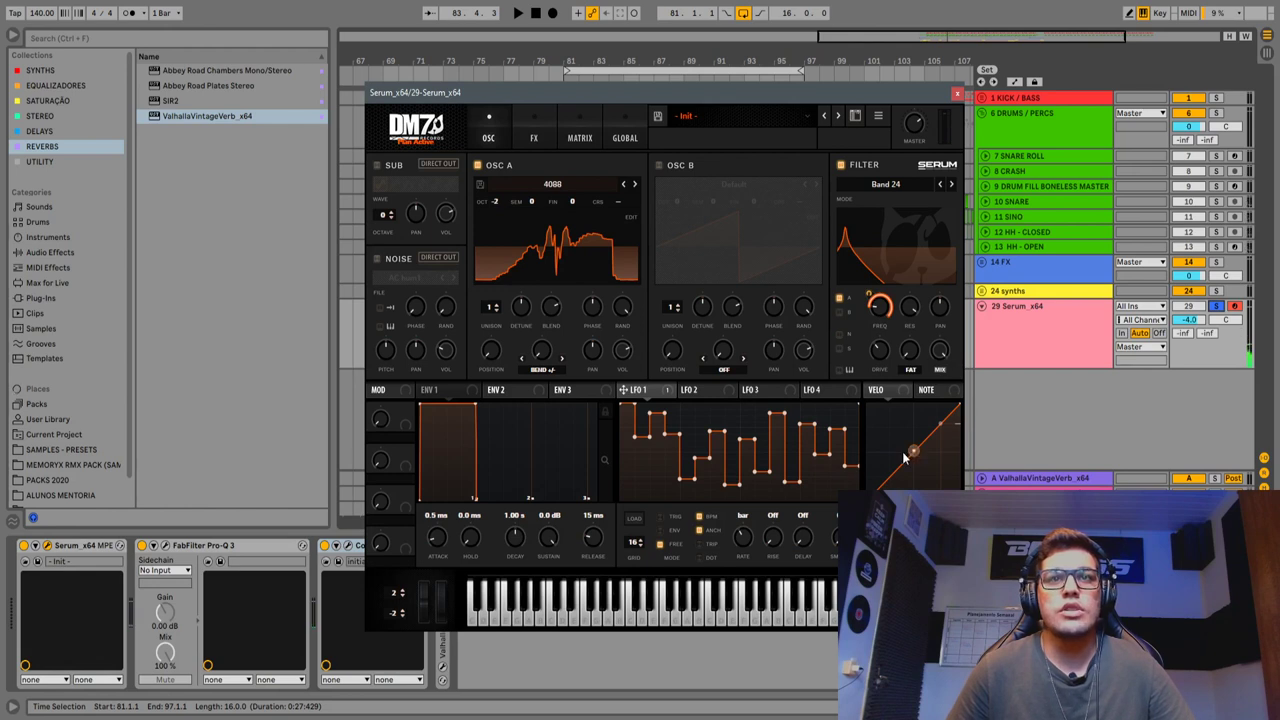
Reduce LFO 1's modulation amount on the filter cutoff to 62 and start playback
{"action": "left_click_drag", "start_coordinate": [491, 350], "coordinate": [548, 372]}
{"action": "mouse_move", "coordinate": [869, 294]}
{"action": "left_mouse_down"}
{"action": "mouse_move", "coordinate": [868, 305]}
{"action": "mouse_move", "coordinate": [857, 278]}
{"action": "left_mouse_up"}
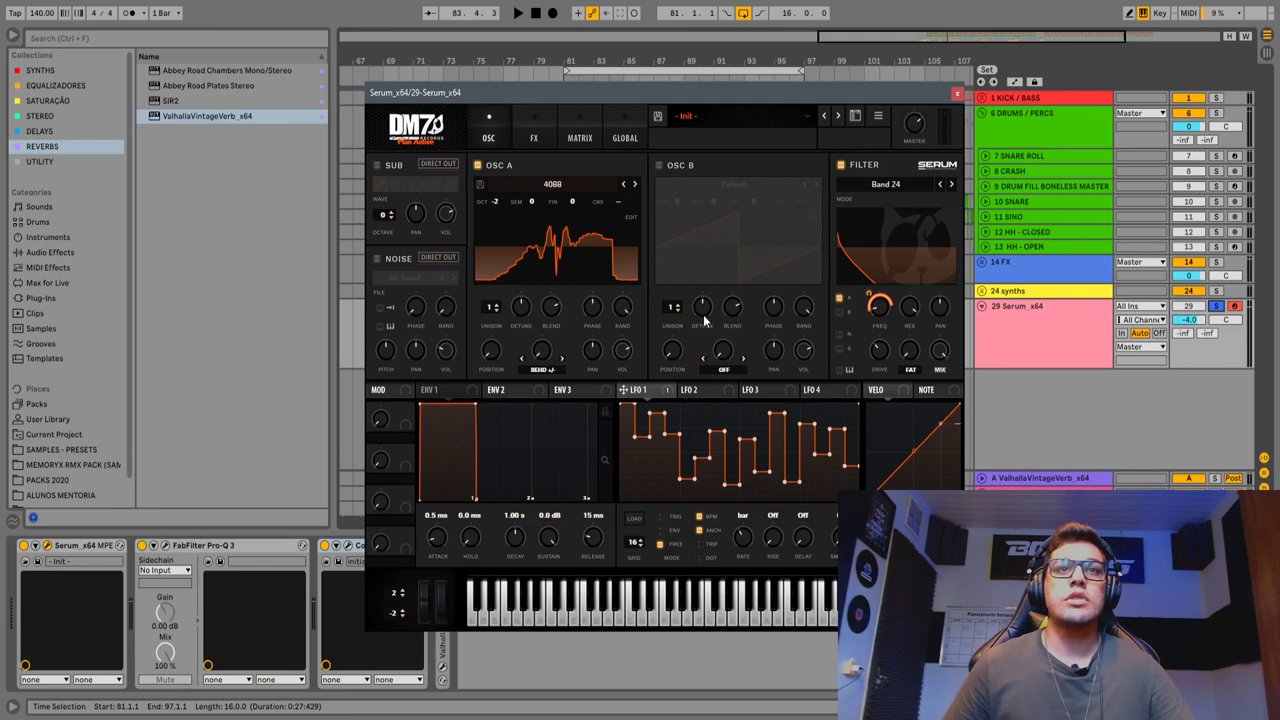
{"action": "key", "text": "space"}
{"action": "mouse_move", "coordinate": [870, 296]}
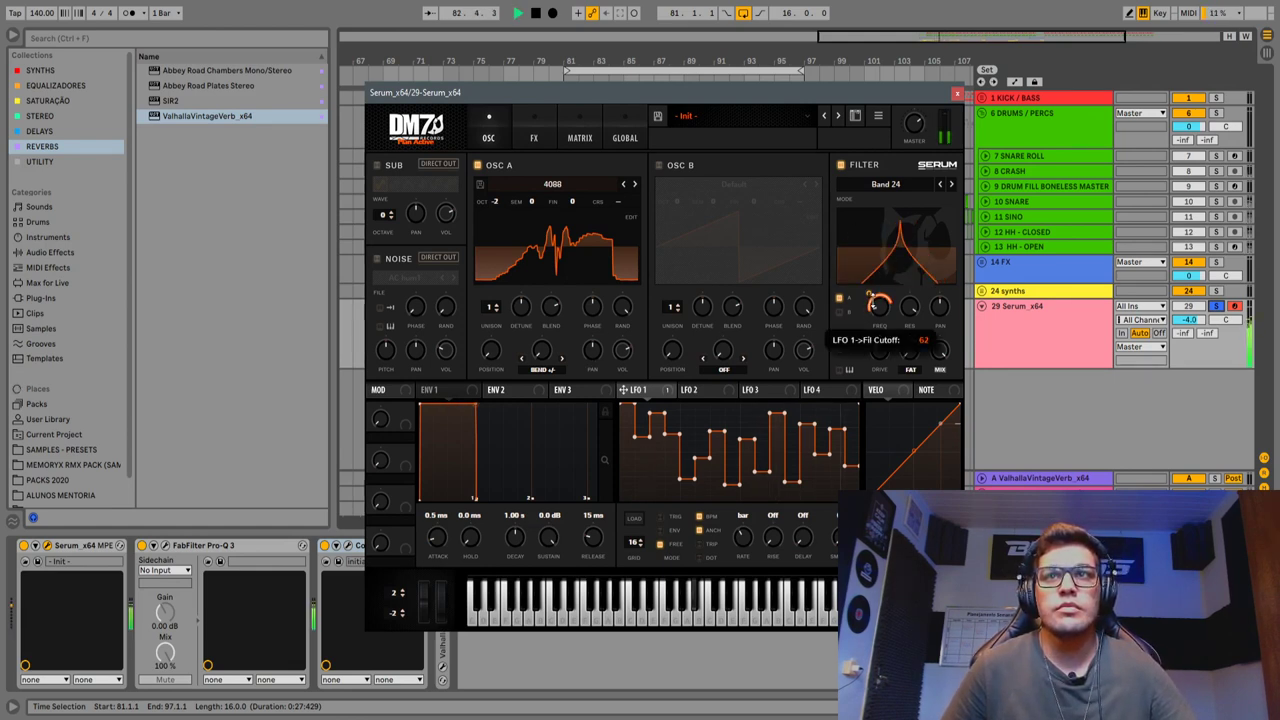
Fine-tune the filter cutoff and reshape several LFO 1 step levels during playback
{"action": "mouse_move", "coordinate": [876, 320]}
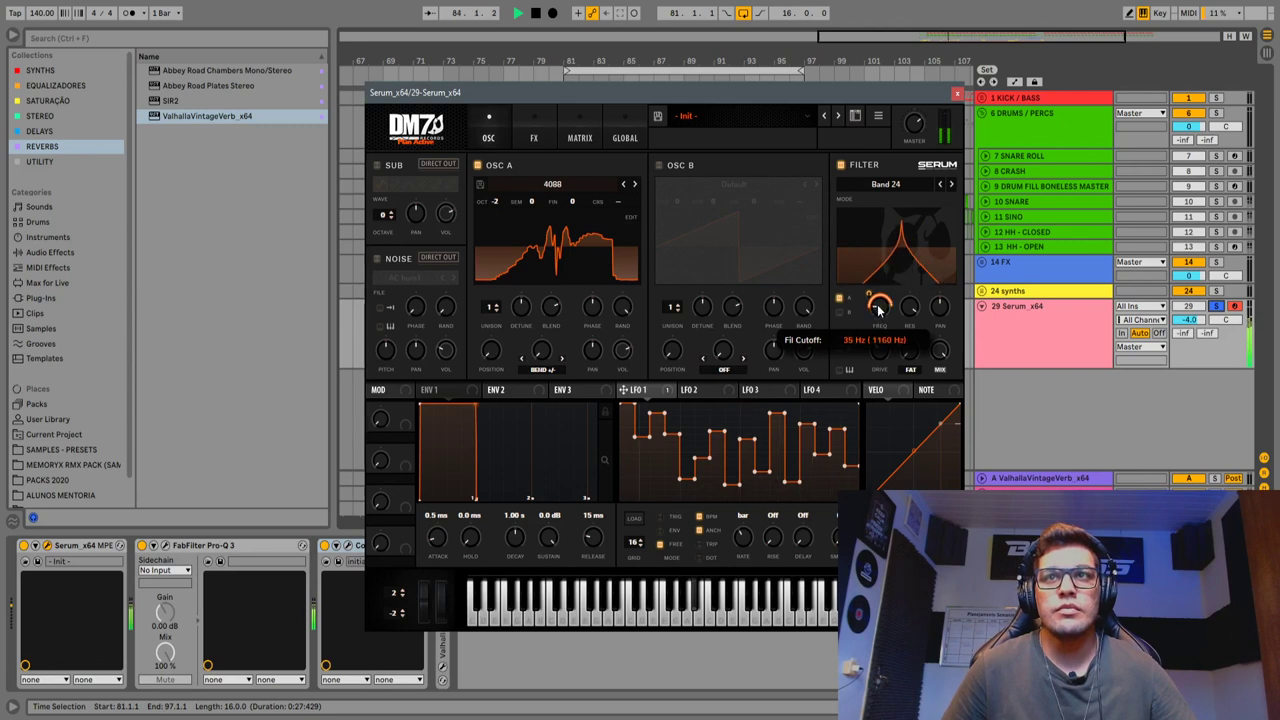
{"action": "left_click_drag", "start_coordinate": [876, 311], "coordinate": [879, 309]}
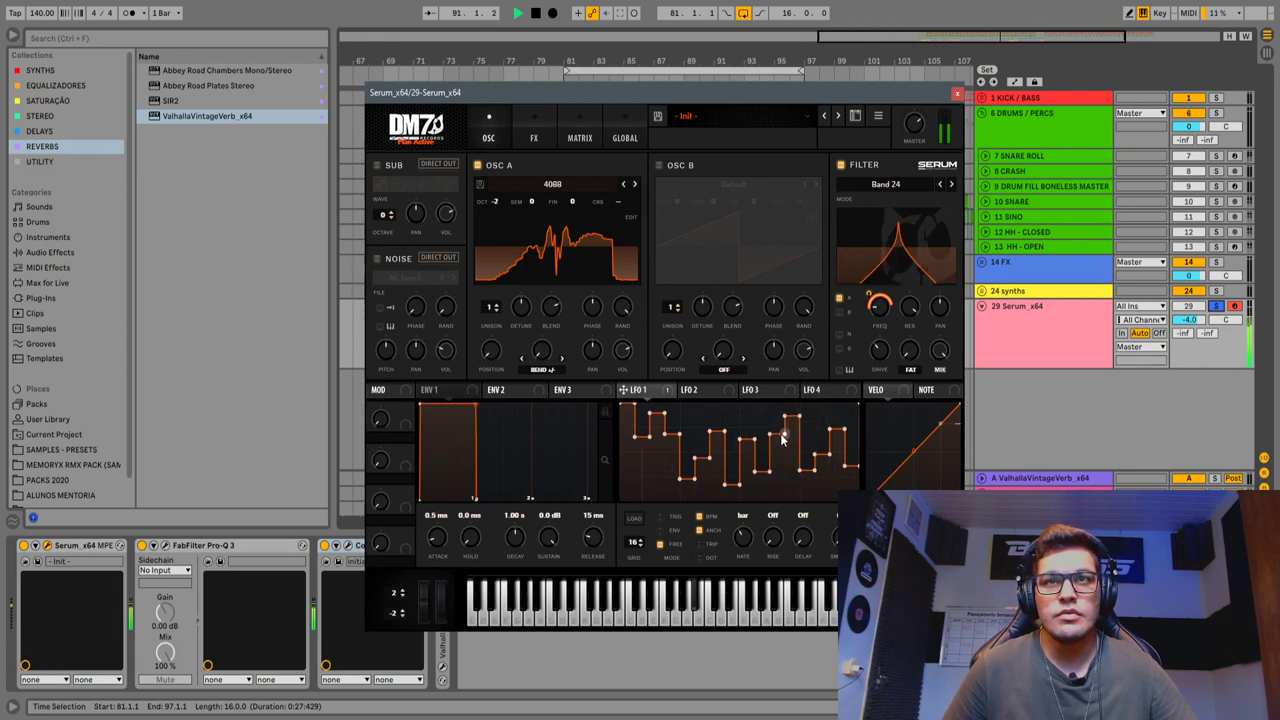
{"action": "left_click_drag", "start_coordinate": [783, 411], "coordinate": [778, 454]}
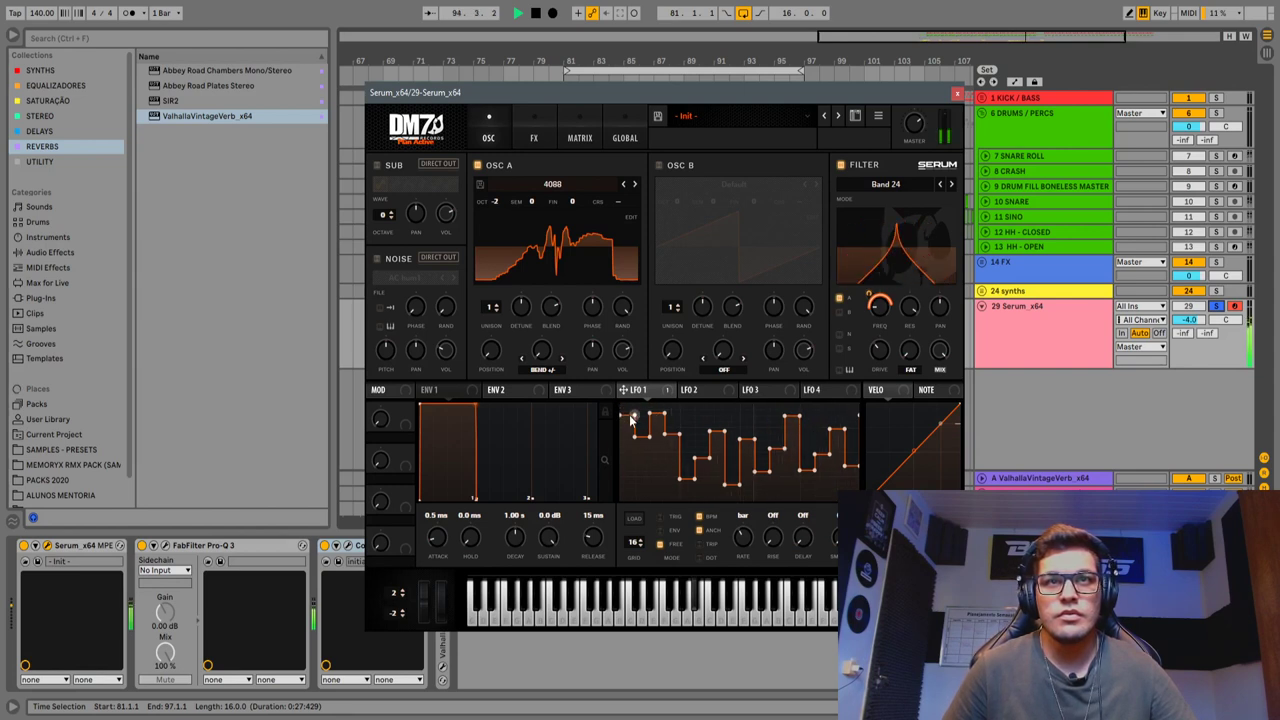
{"action": "left_click_drag", "start_coordinate": [630, 420], "coordinate": [631, 392]}
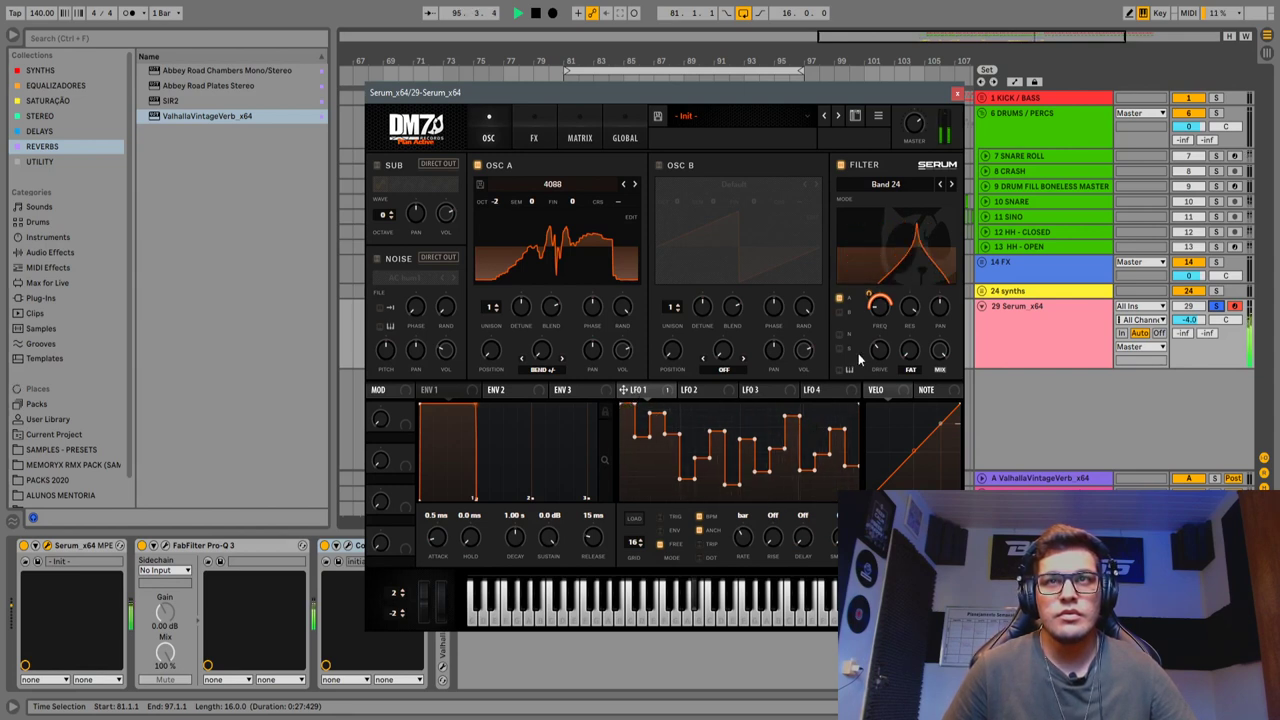
Fine-tune the filter cutoff and reshape oscillator A's waveform with the Bend +/- warp while auditioning the soloed sequence
{"action": "left_click_drag", "start_coordinate": [874, 294], "coordinate": [877, 286]}
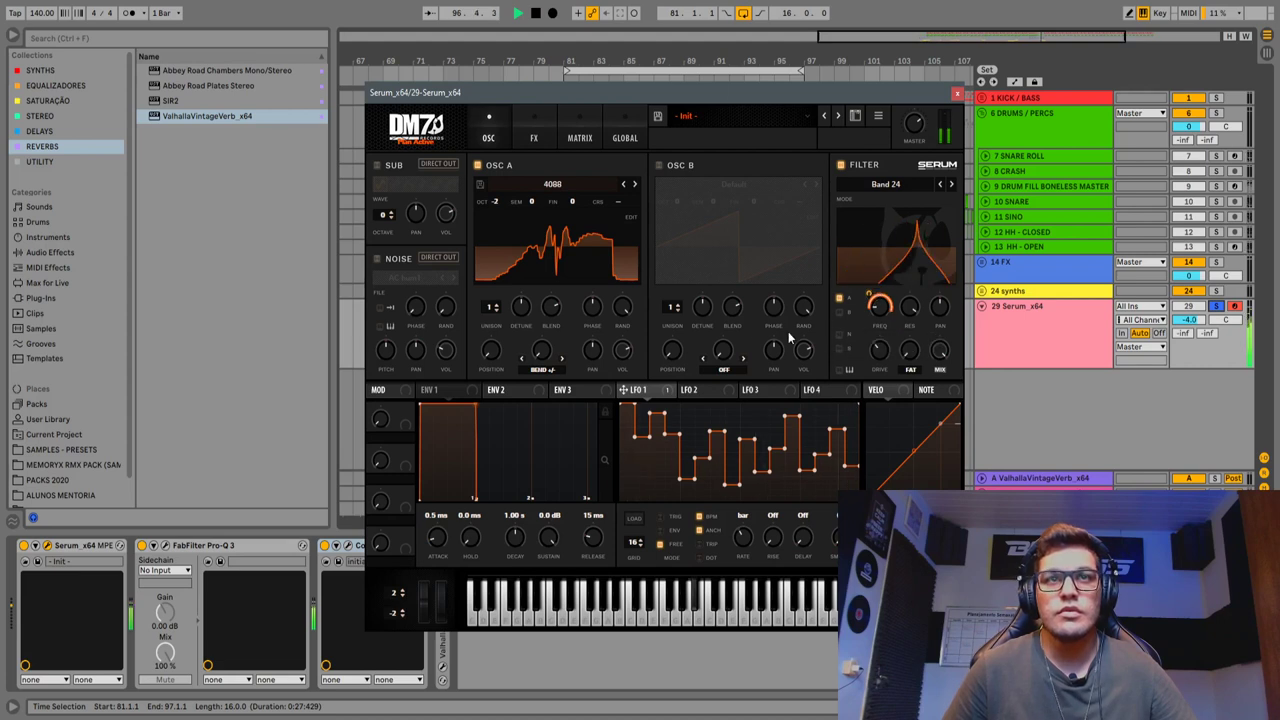
{"action": "key", "text": "space"}
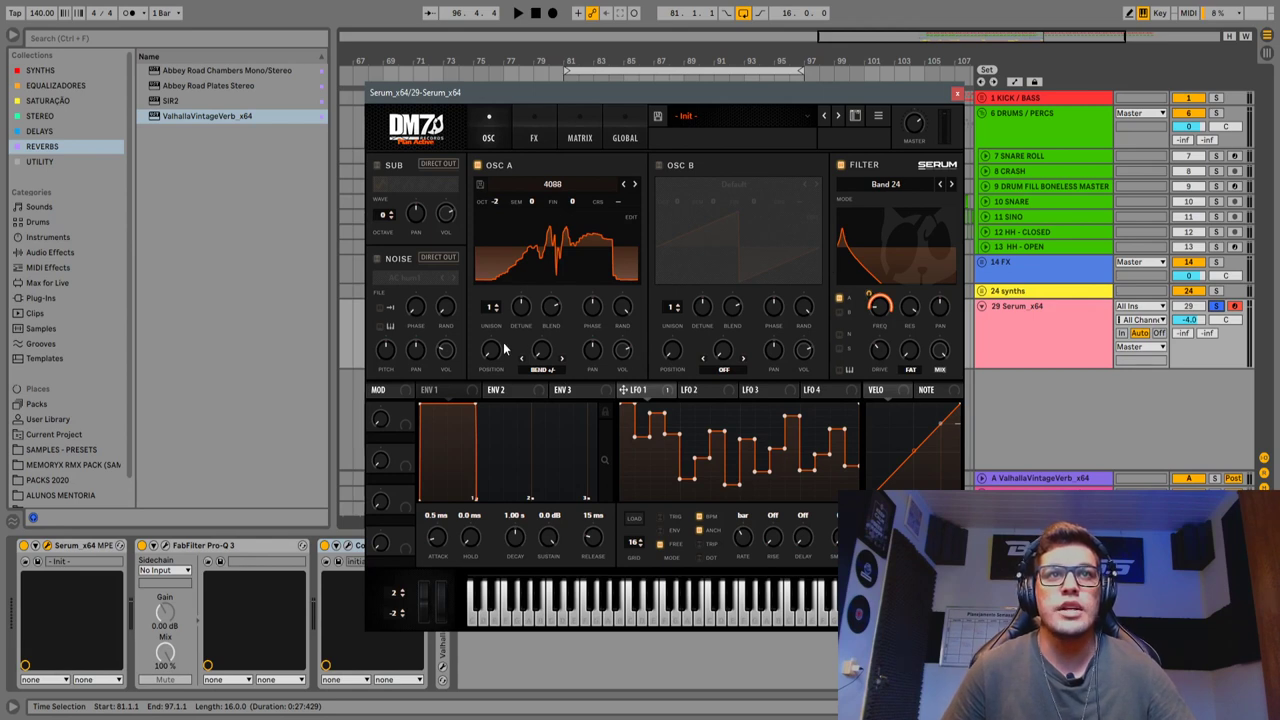
{"action": "key", "text": "space"}
{"action": "left_click_drag", "start_coordinate": [493, 328], "coordinate": [498, 256]}
{"action": "left_click_drag", "start_coordinate": [531, 184], "coordinate": [488, 300]}
{"action": "left_click_drag", "start_coordinate": [545, 357], "coordinate": [558, 283]}
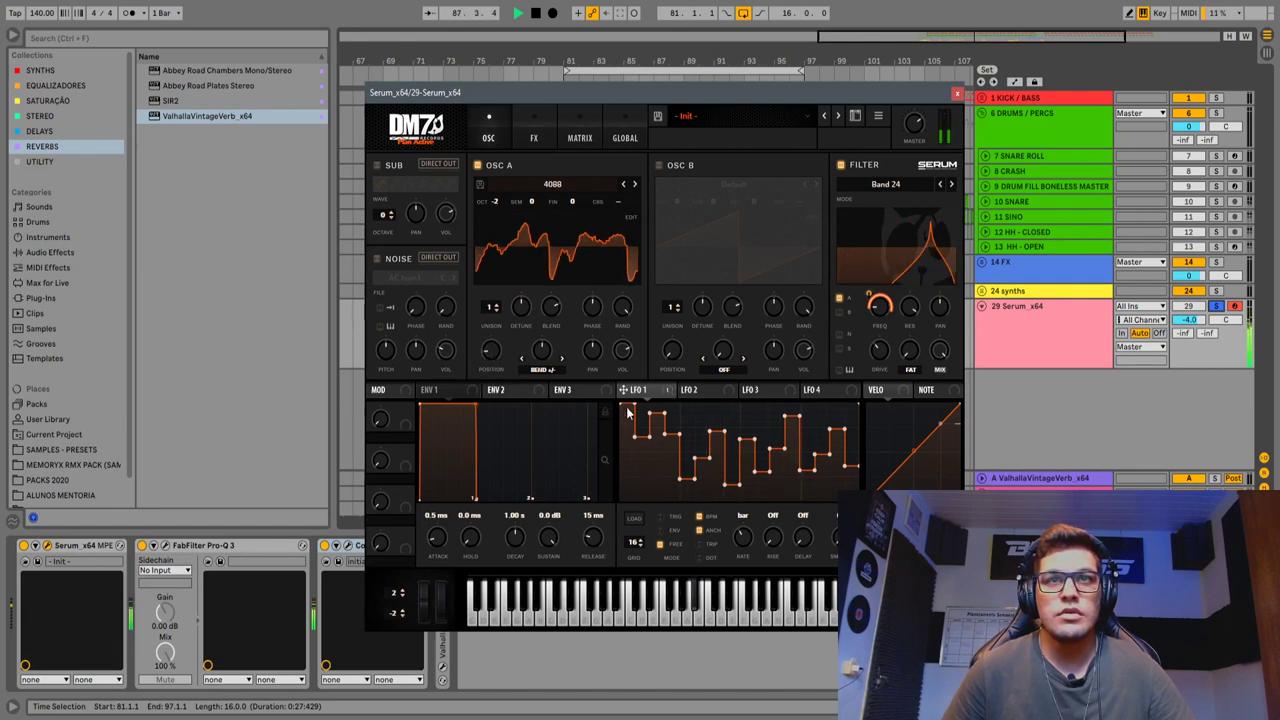
Lower LFO 1's first step to about mid-level, and unsolo the Serum track to audition it in the full mix
{"action": "left_click_drag", "start_coordinate": [626, 414], "coordinate": [626, 453]}
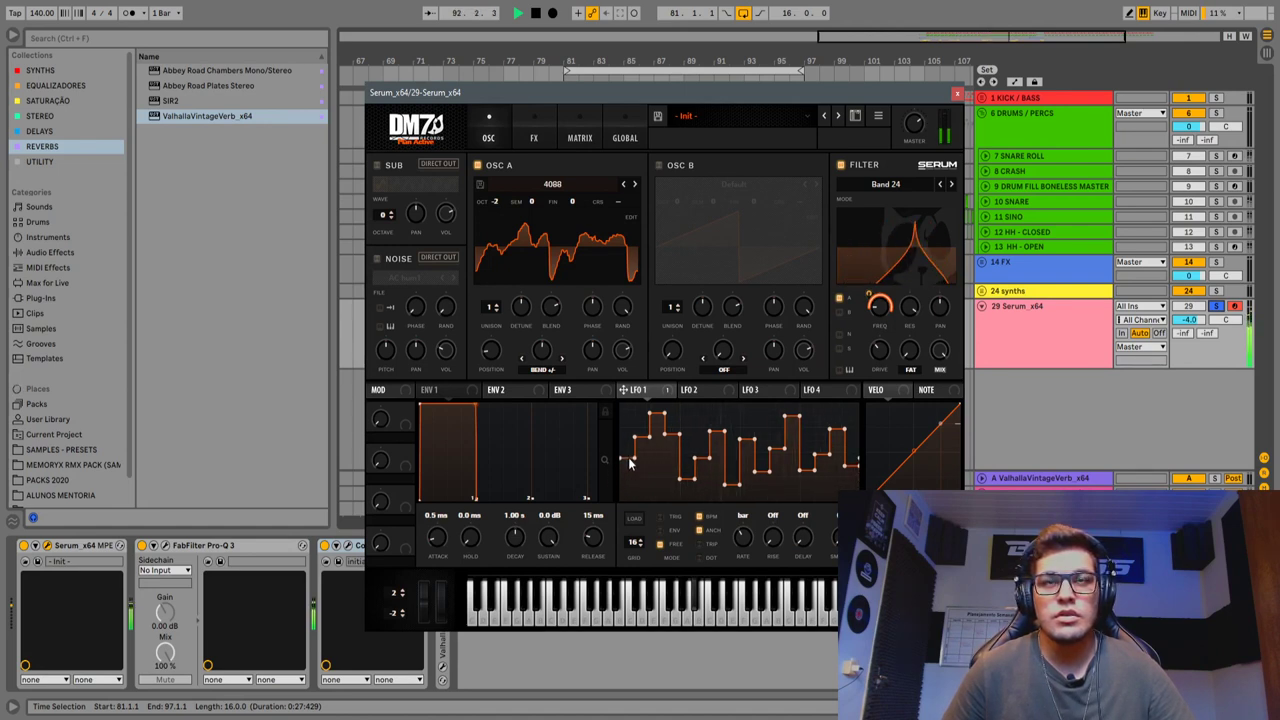
{"action": "key", "text": "space"}
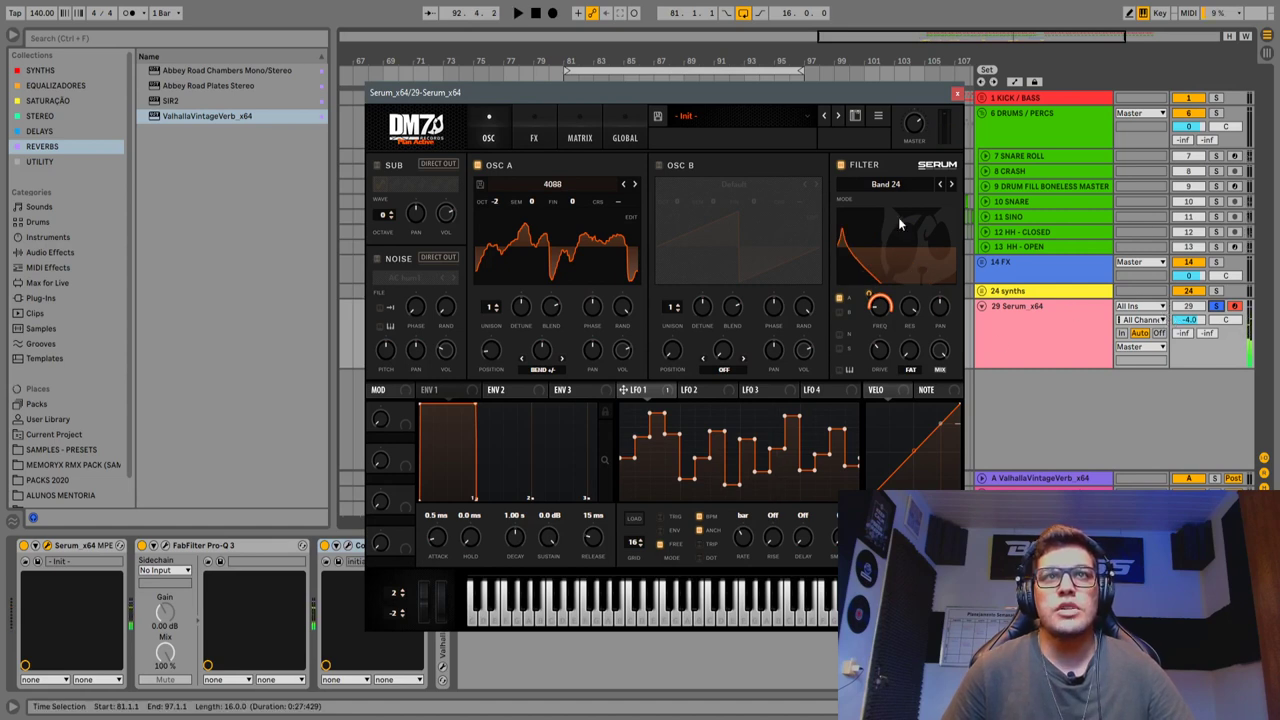
{"action": "left_click", "coordinate": [1216, 308]}
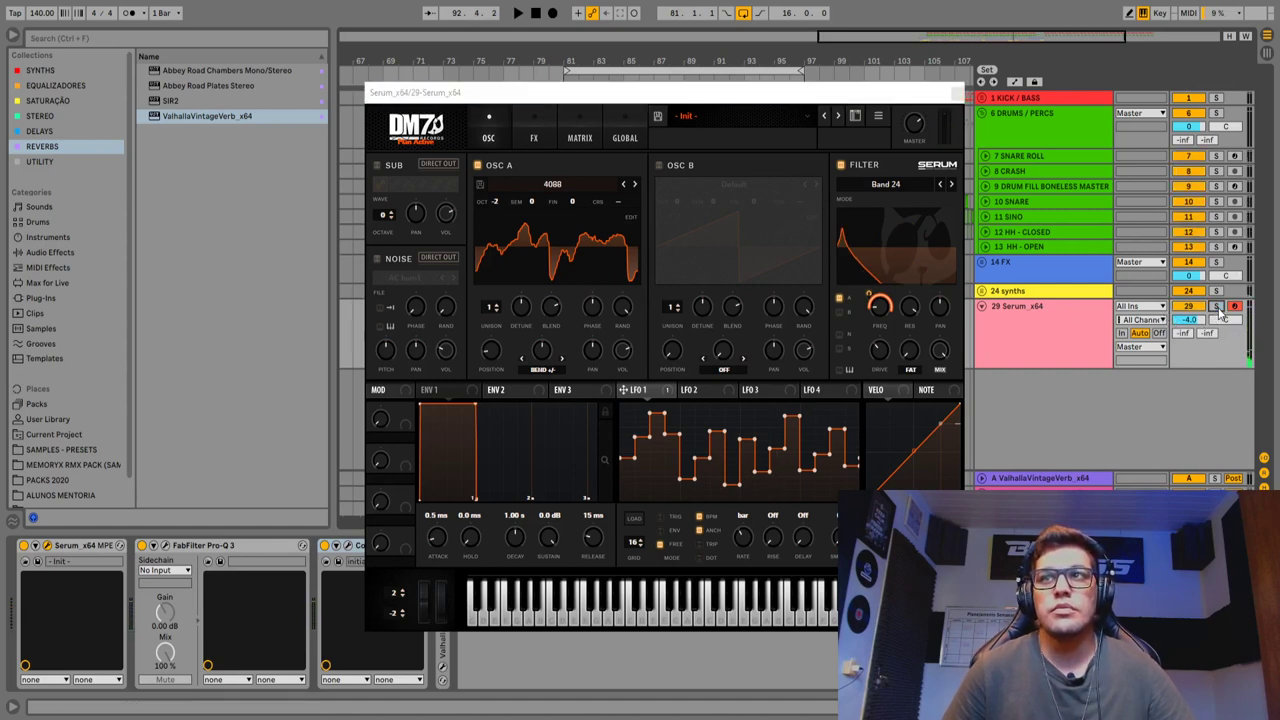
{"action": "key", "text": "space"}
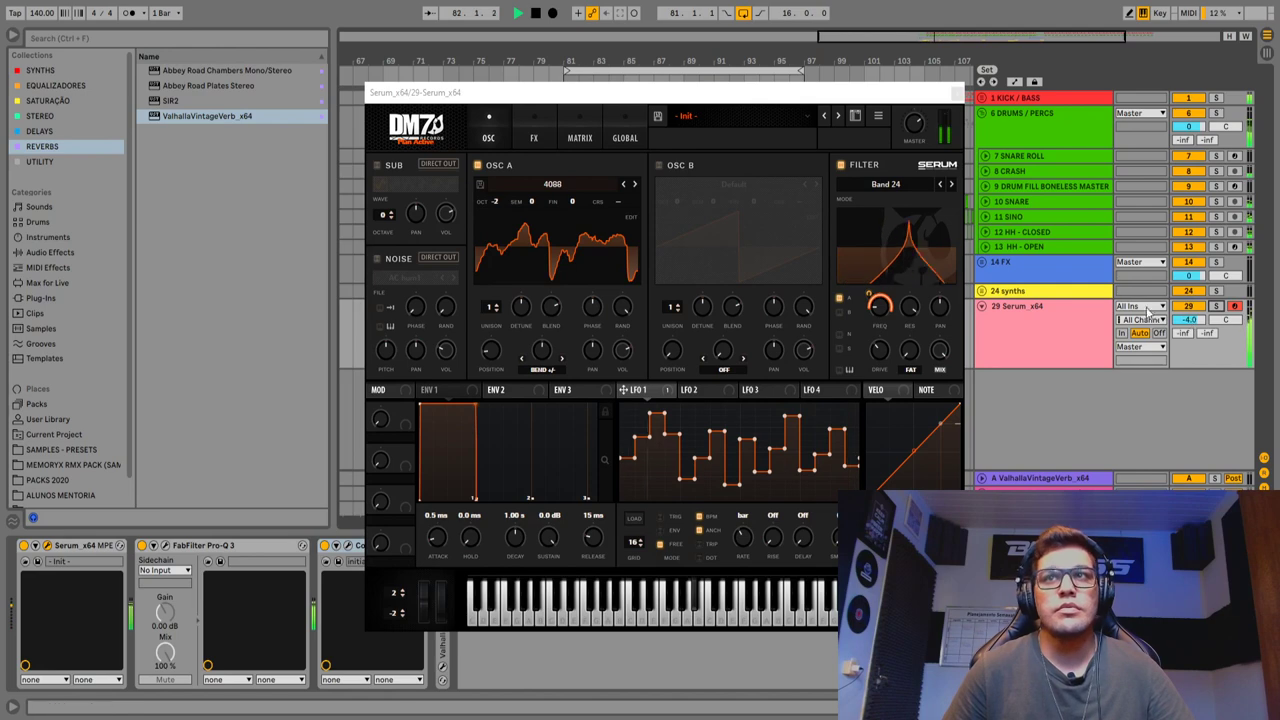
{"action": "left_click", "coordinate": [958, 93]}
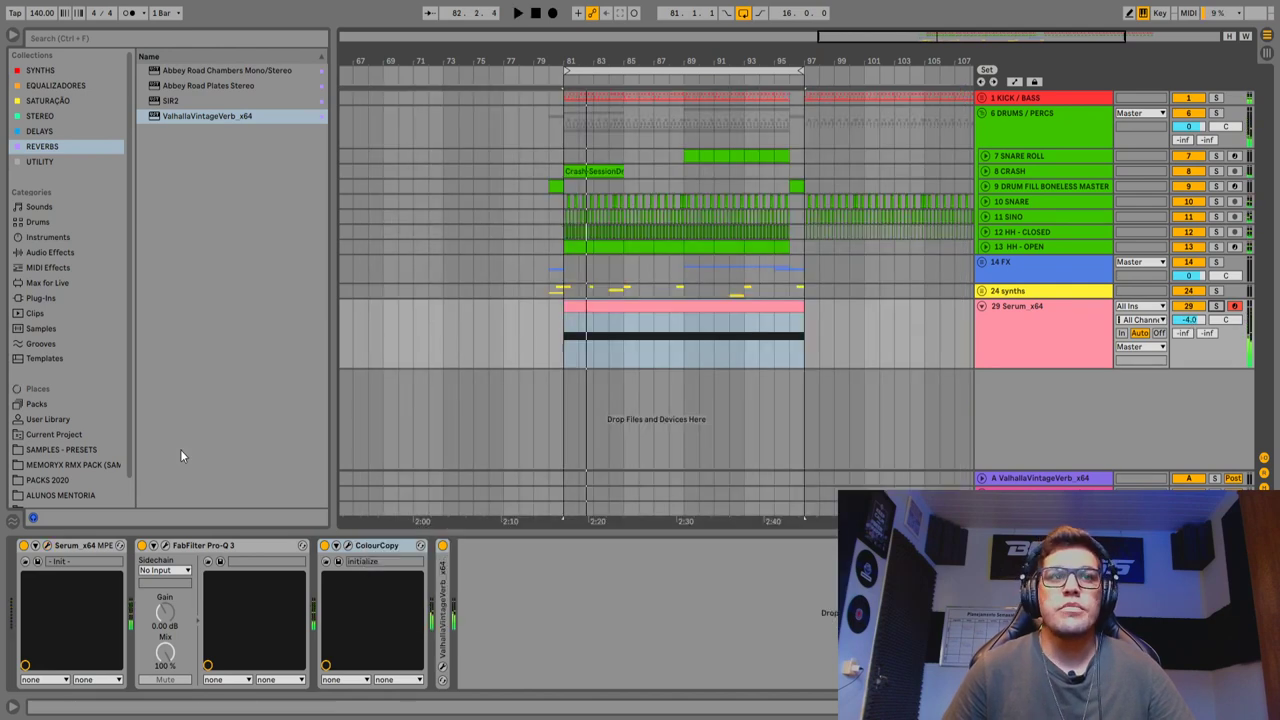
Unfold the ColourCopy delay on the Serum track, switch it on and review its settings
{"action": "double_click", "coordinate": [360, 546]}
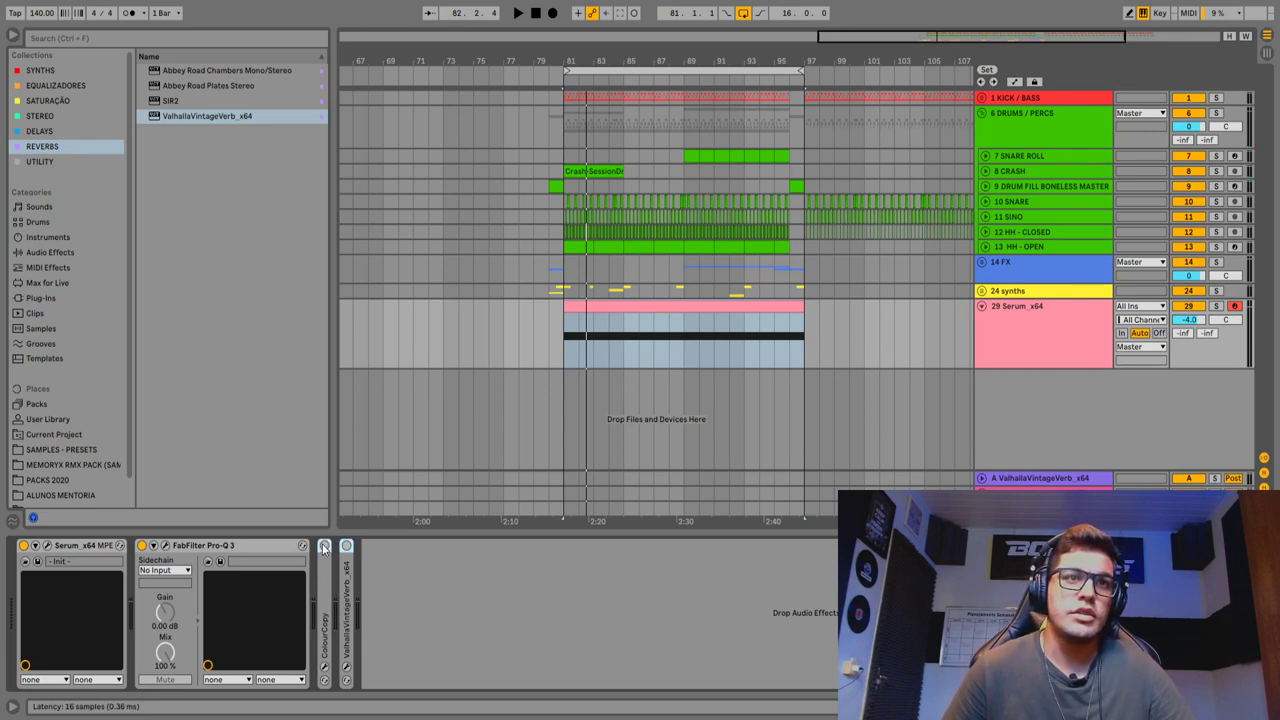
{"action": "double_click", "coordinate": [323, 583]}
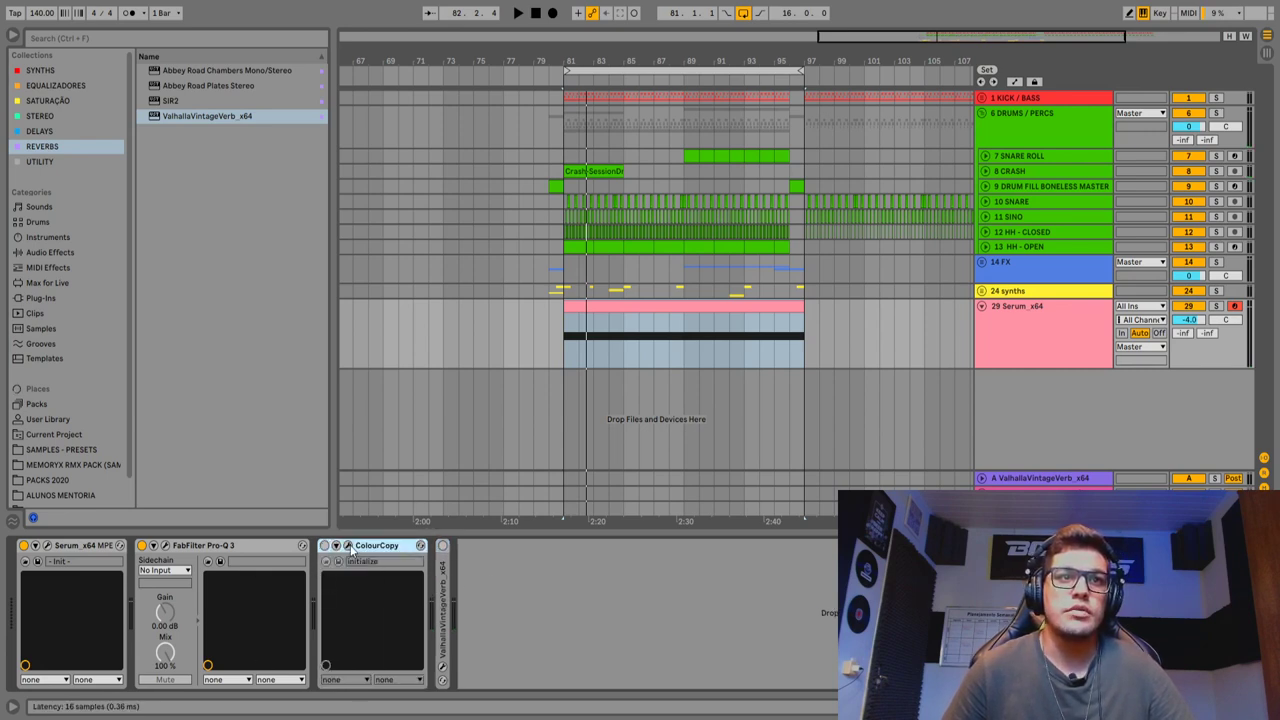
{"action": "left_click", "coordinate": [349, 545]}
{"action": "left_click", "coordinate": [325, 547]}
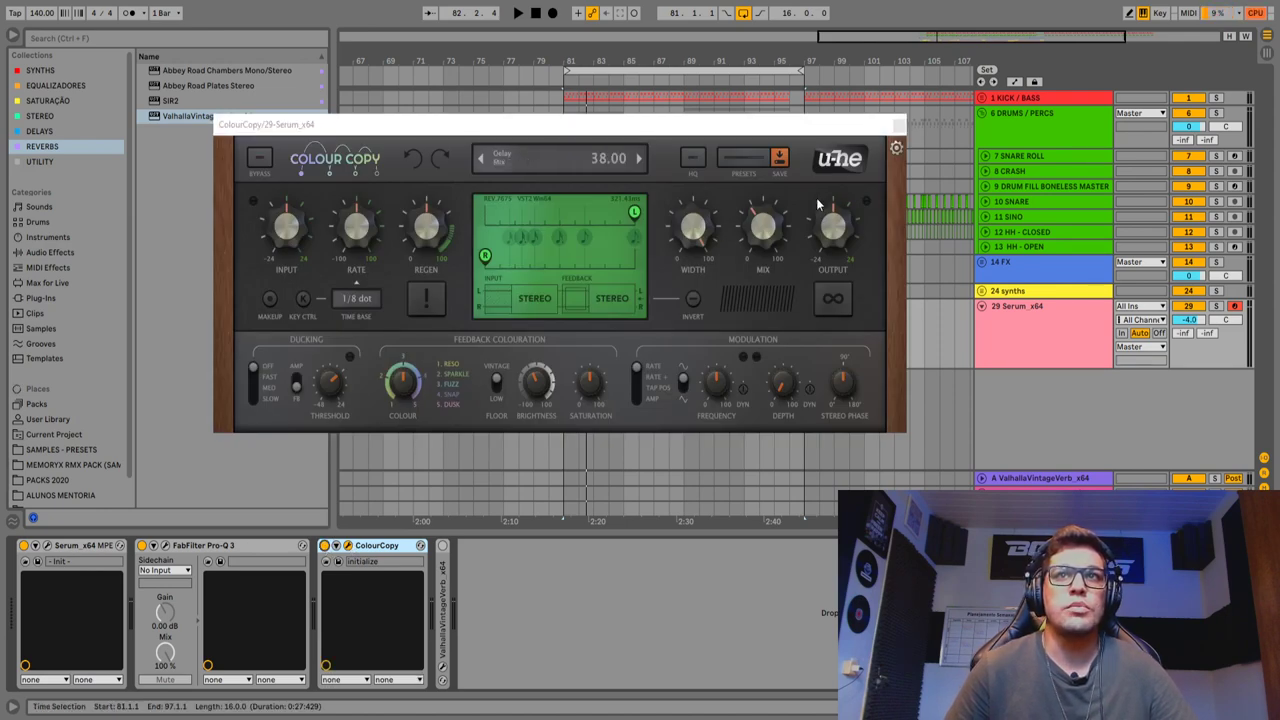
{"action": "left_click", "coordinate": [899, 126]}
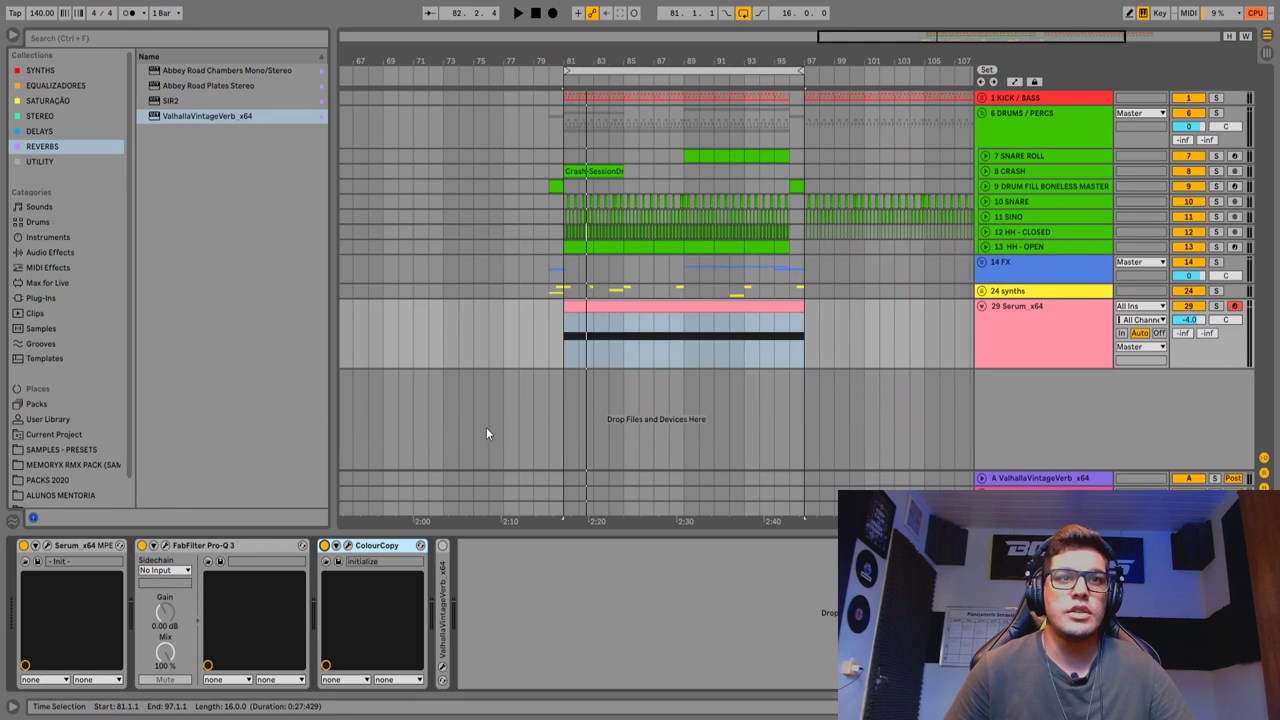
Unfold and switch on the ValhallaVintageVerb reverb, review its settings and start playing the full mix
{"action": "double_click", "coordinate": [444, 564]}
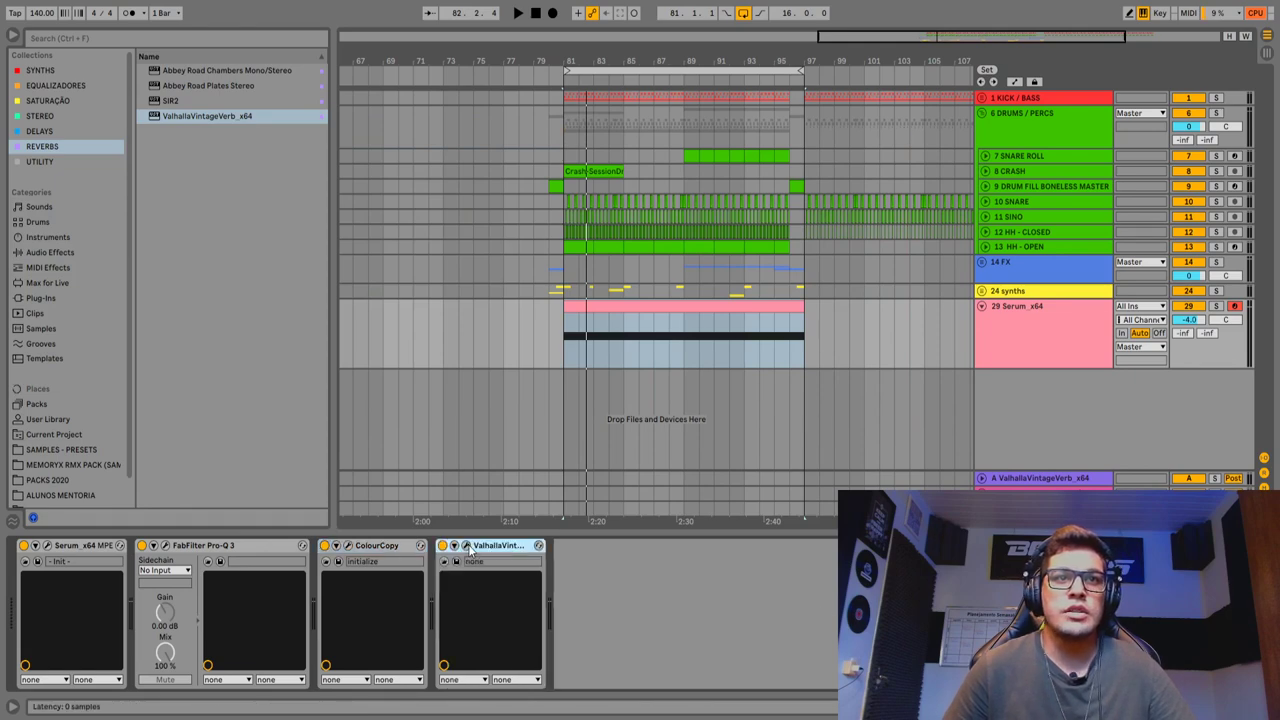
{"action": "left_click", "coordinate": [466, 546]}
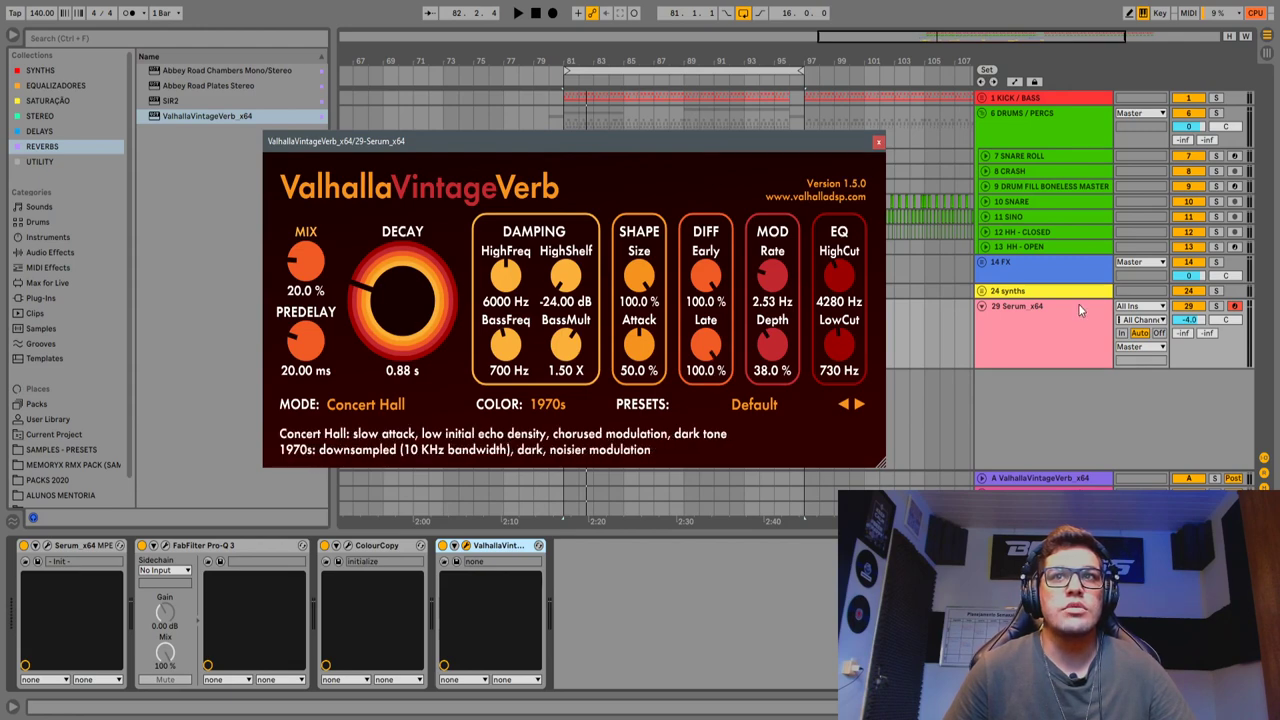
{"action": "left_click", "coordinate": [878, 141]}
{"action": "key", "text": "space"}
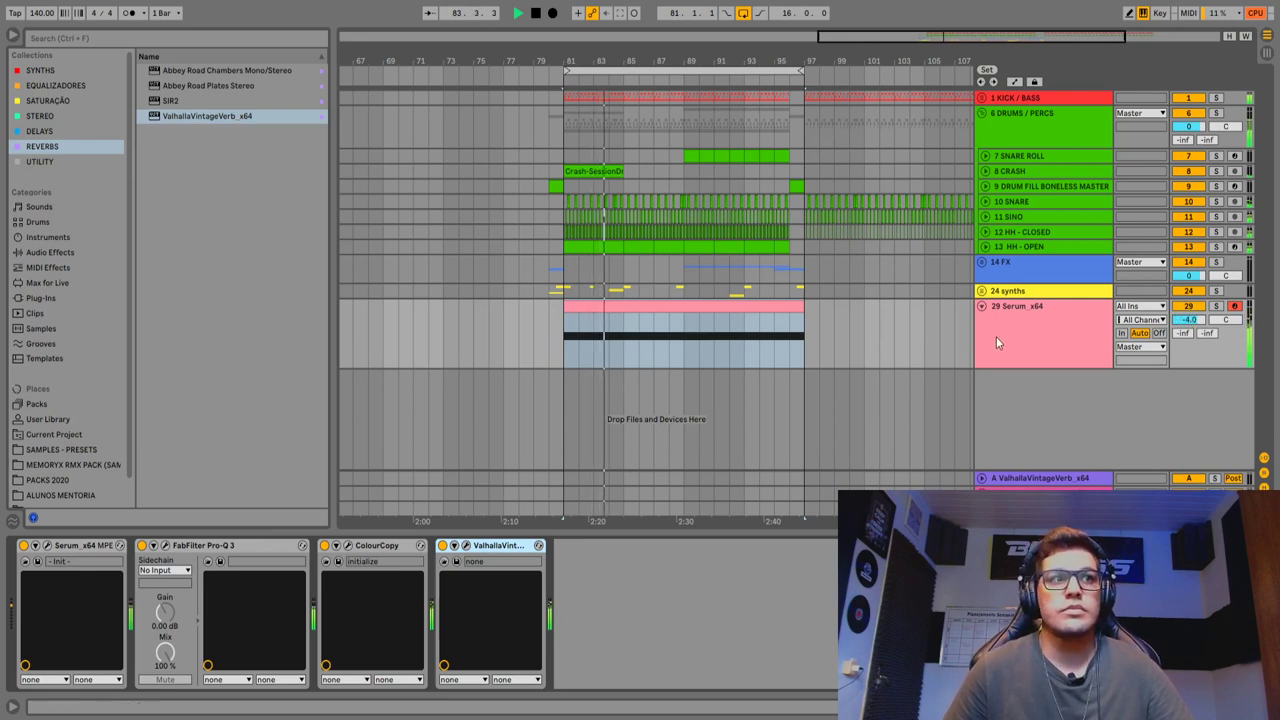
Solo the Serum track, transpose its clip's sustained note up by octaves to A#5, and audition it unsoloed in the mix
{"action": "left_click", "coordinate": [1216, 306]}
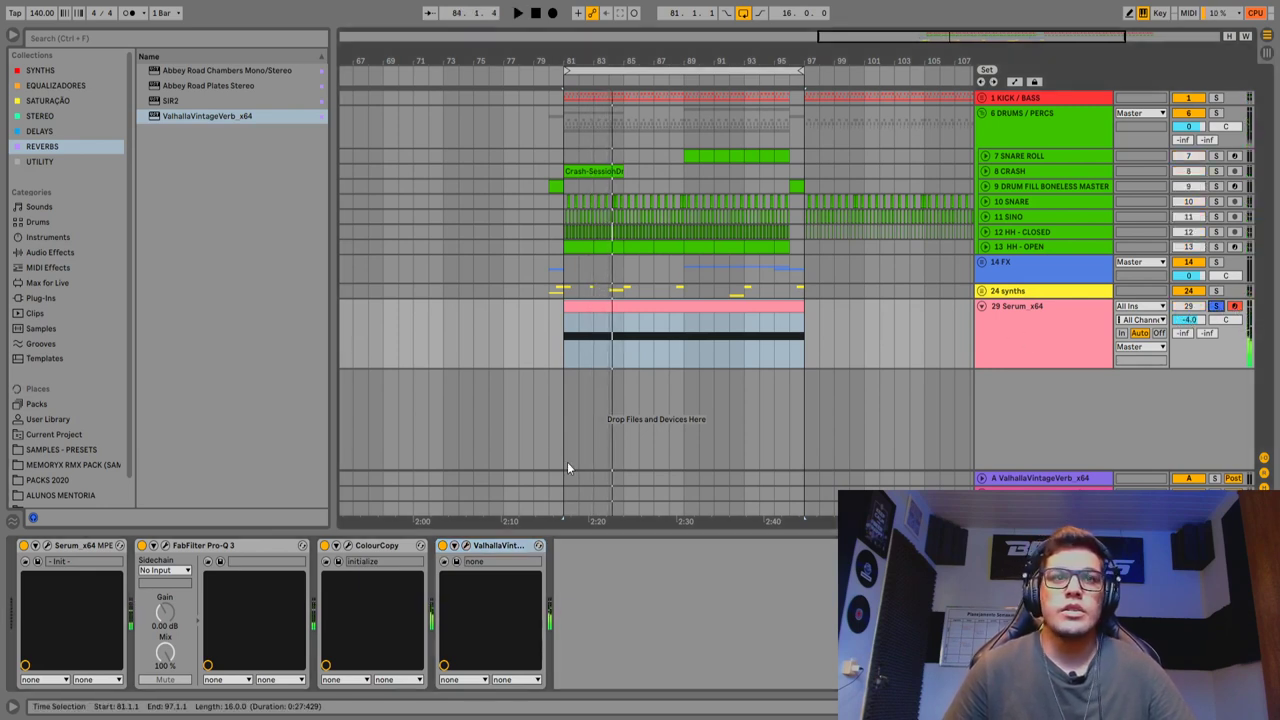
{"action": "double_click", "coordinate": [648, 310]}
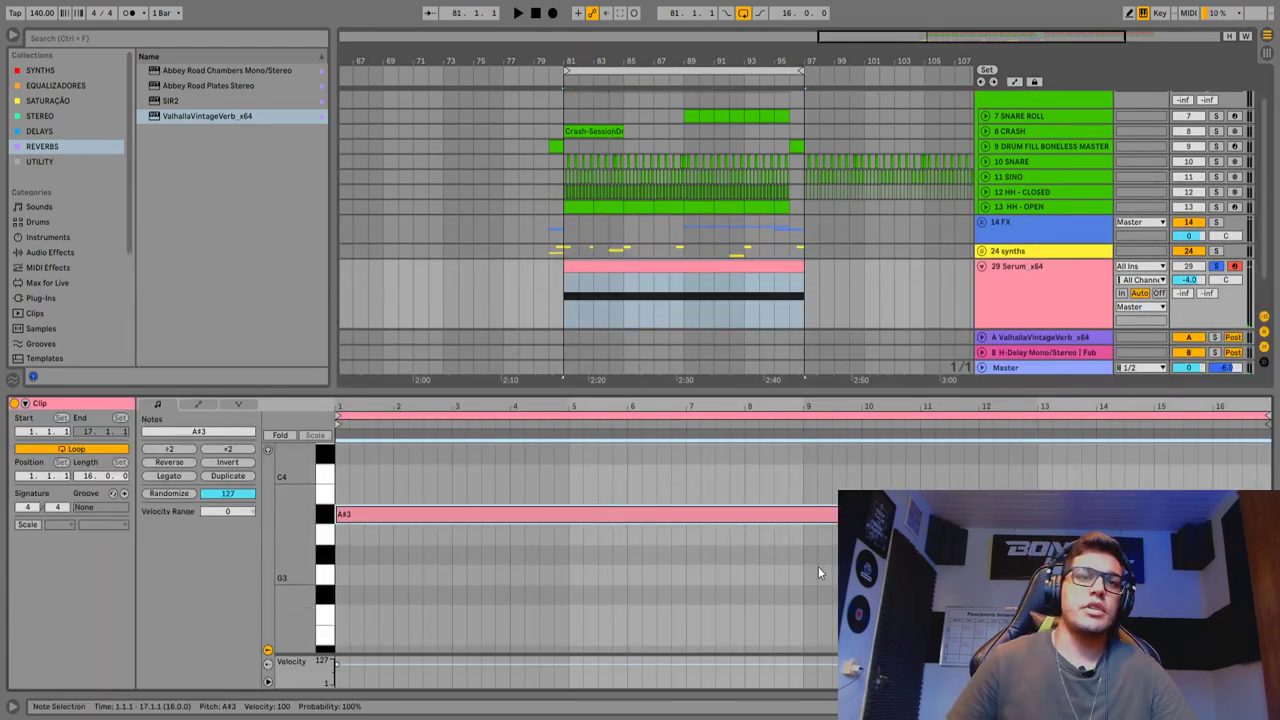
{"action": "key", "text": "shift+Up"}
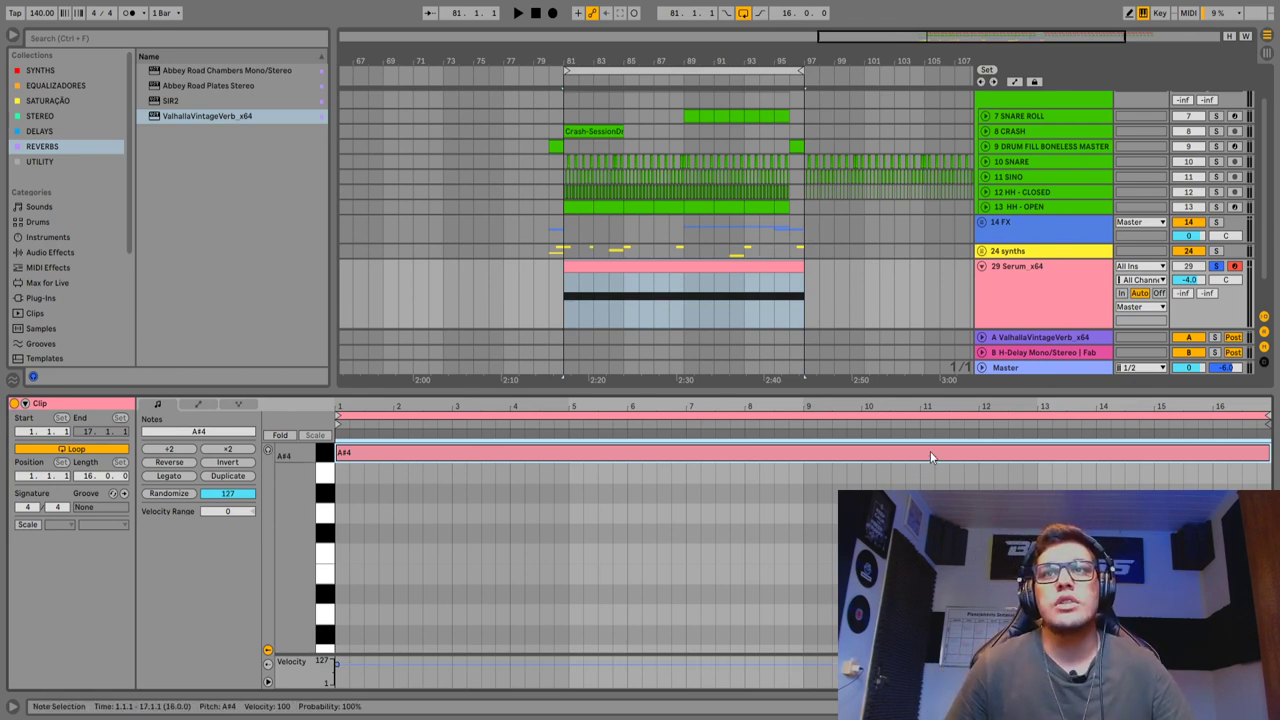
{"action": "key", "text": "space"}
{"action": "key", "text": "space"}
{"action": "key", "text": "space"}
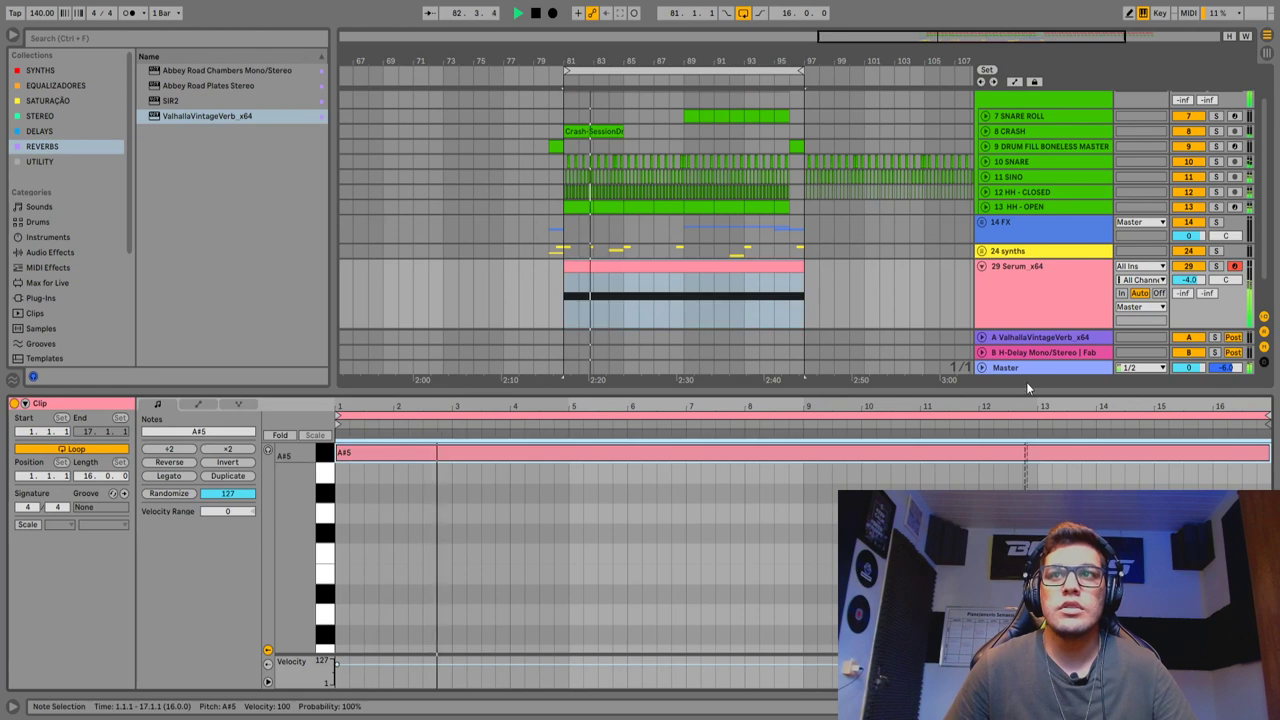
{"action": "key", "text": "space"}
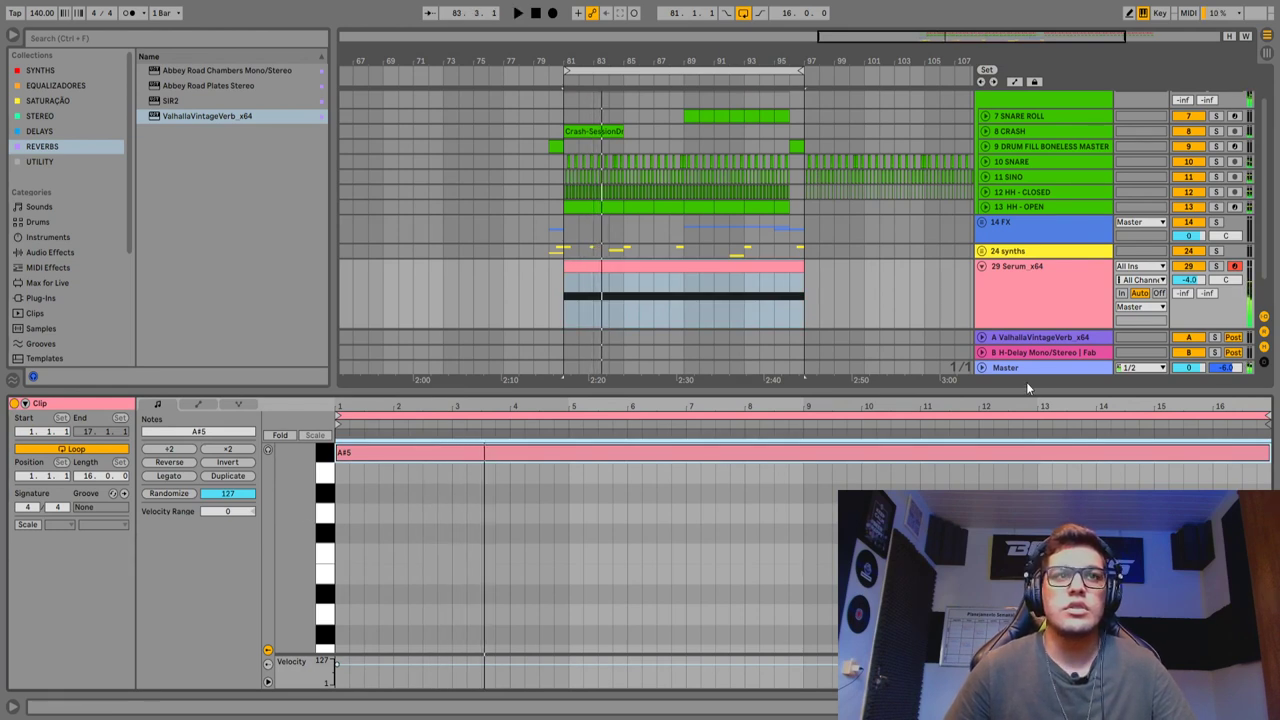
Transpose the sustained note down by octaves while auditioning A#4, try A#2, and raise it to A#3
{"action": "key", "text": "shift+Down"}
{"action": "key", "text": "space"}
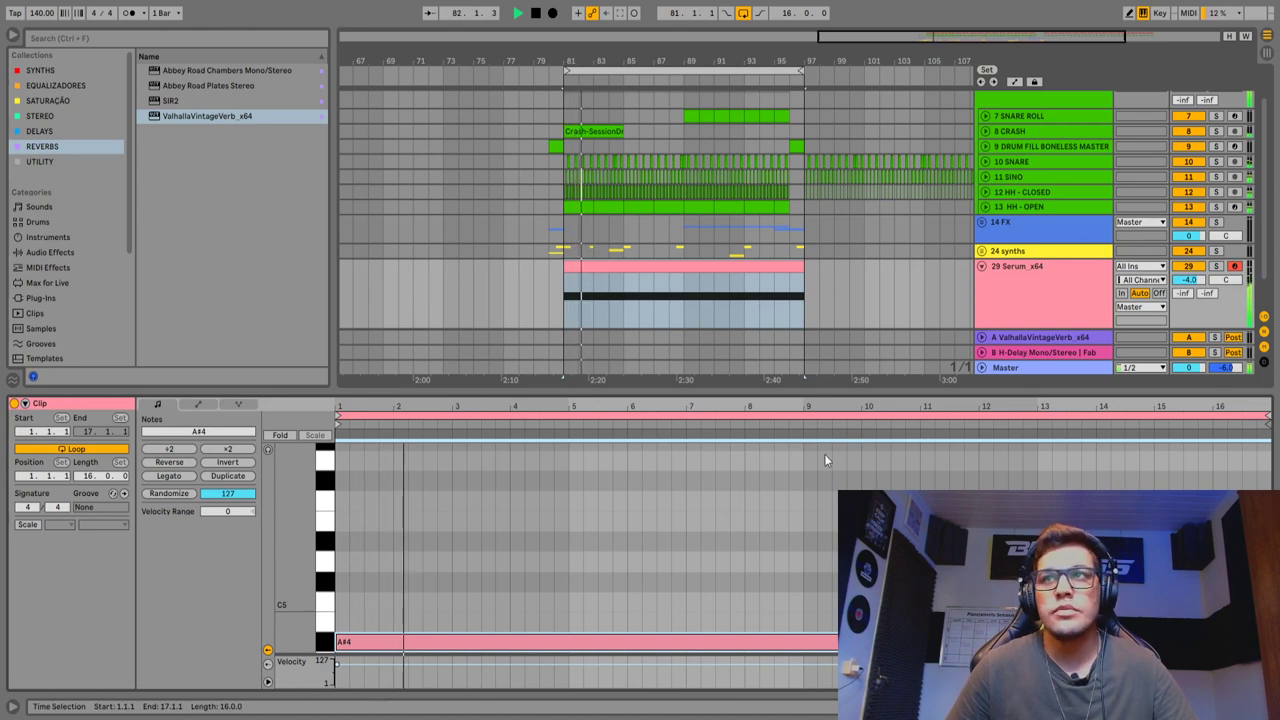
{"action": "key", "text": "space"}
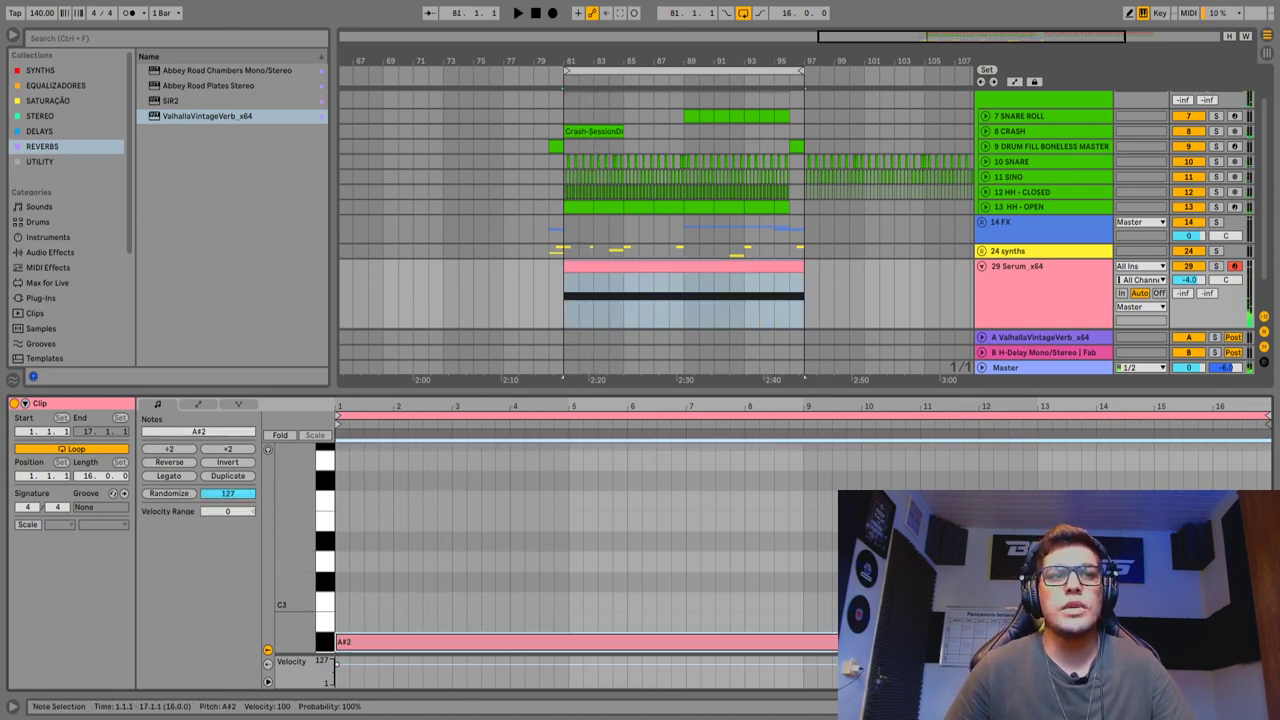
{"action": "key", "text": "shift+Up"}
{"action": "key", "text": "space"}
Enable the Hall reverb in Serum's effects, lower its mix and audition it with the full arrangement
{"action": "left_click", "coordinate": [1075, 313]}
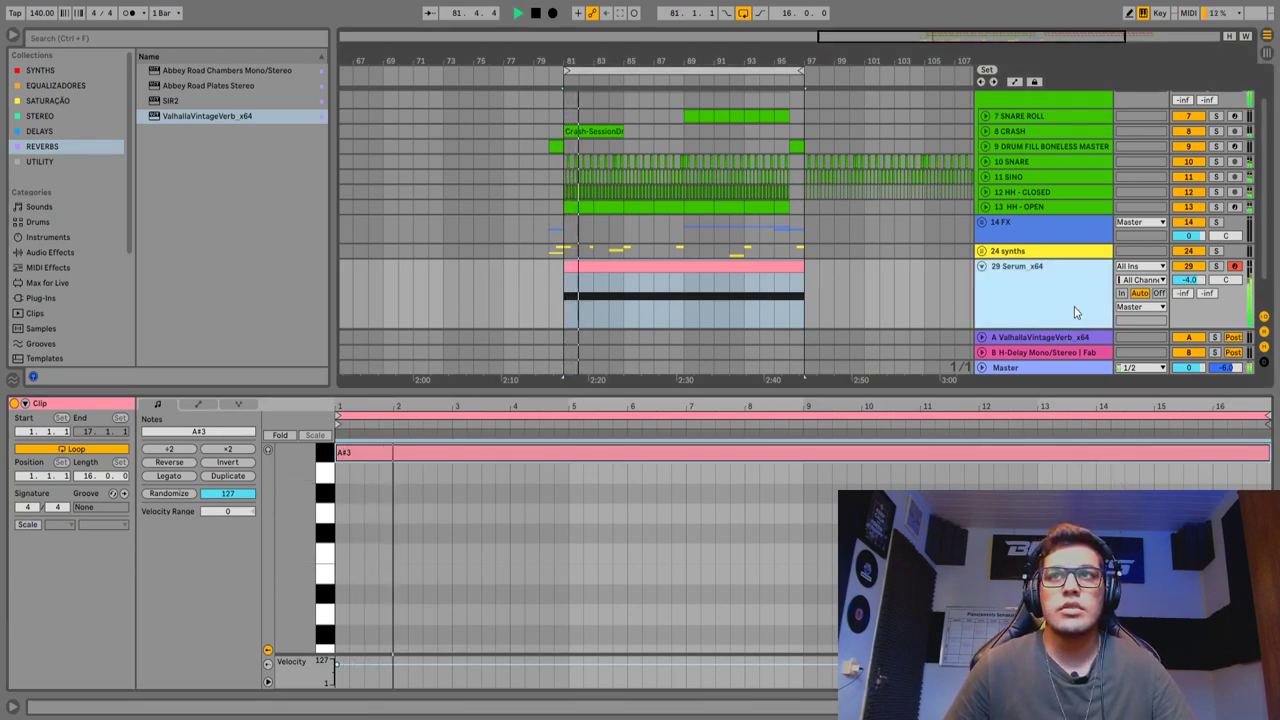
{"action": "key", "text": "shift+Tab"}
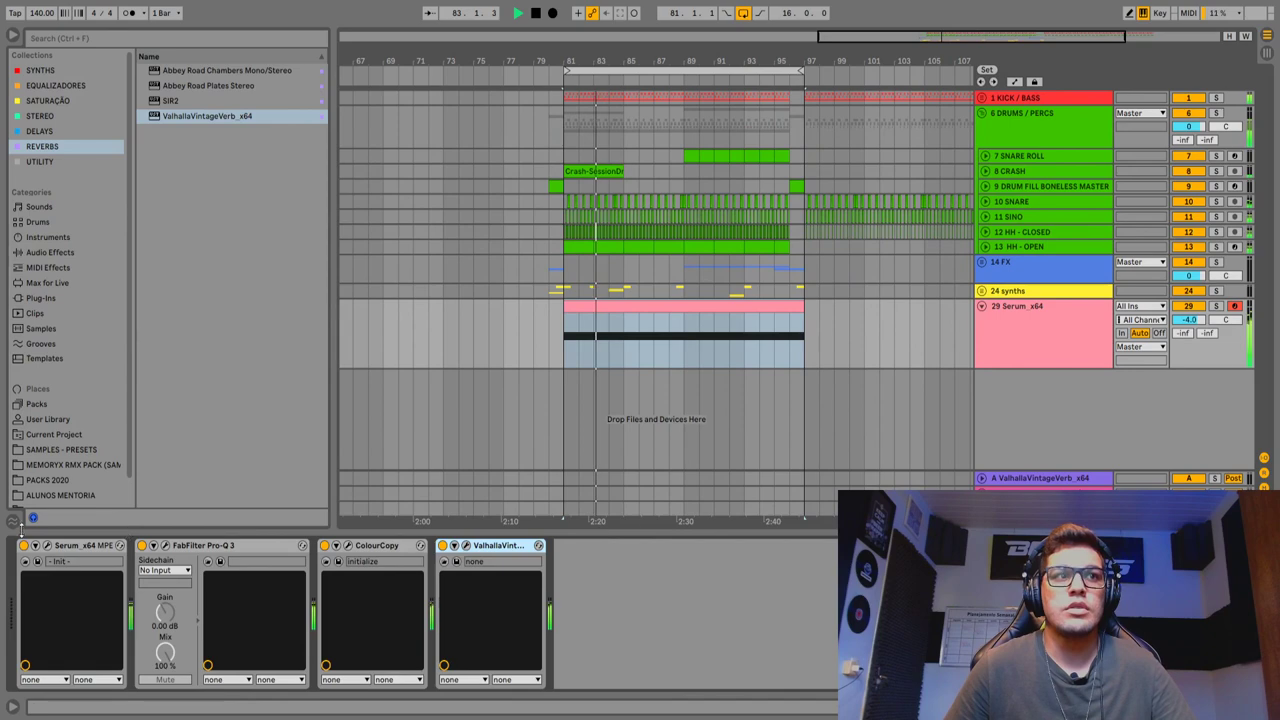
{"action": "left_click", "coordinate": [47, 547]}
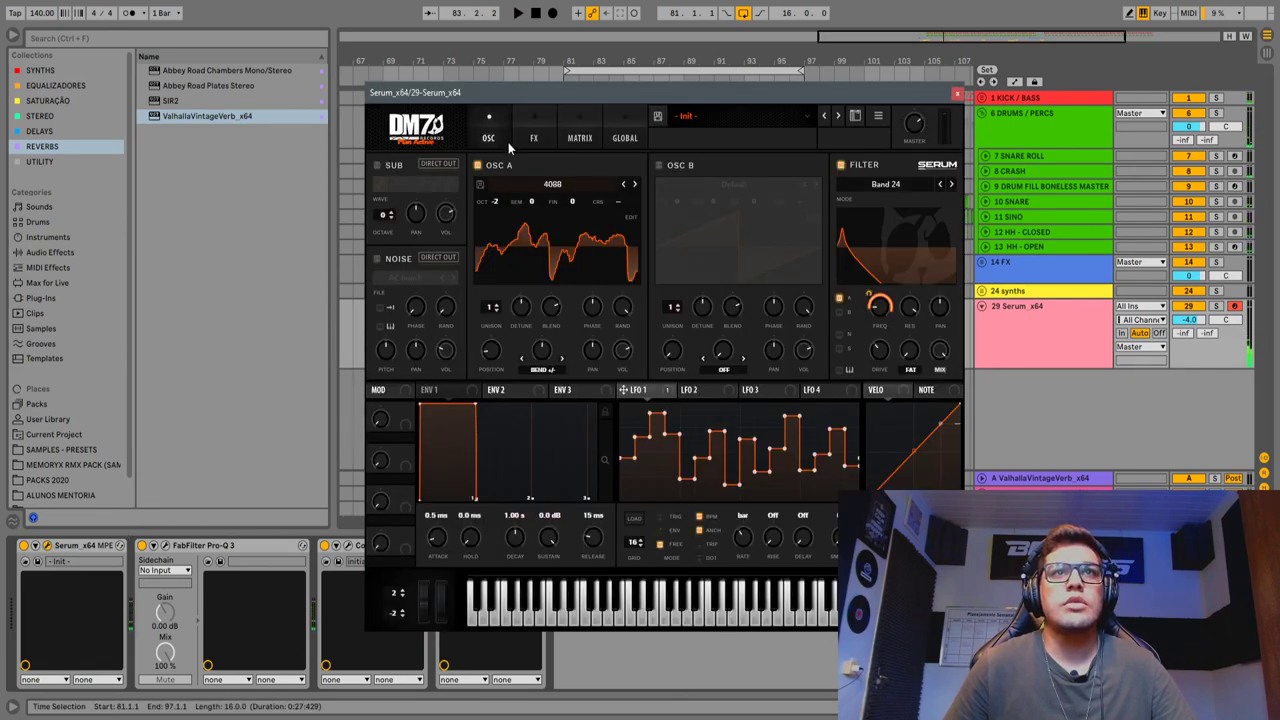
{"action": "left_click", "coordinate": [541, 140]}
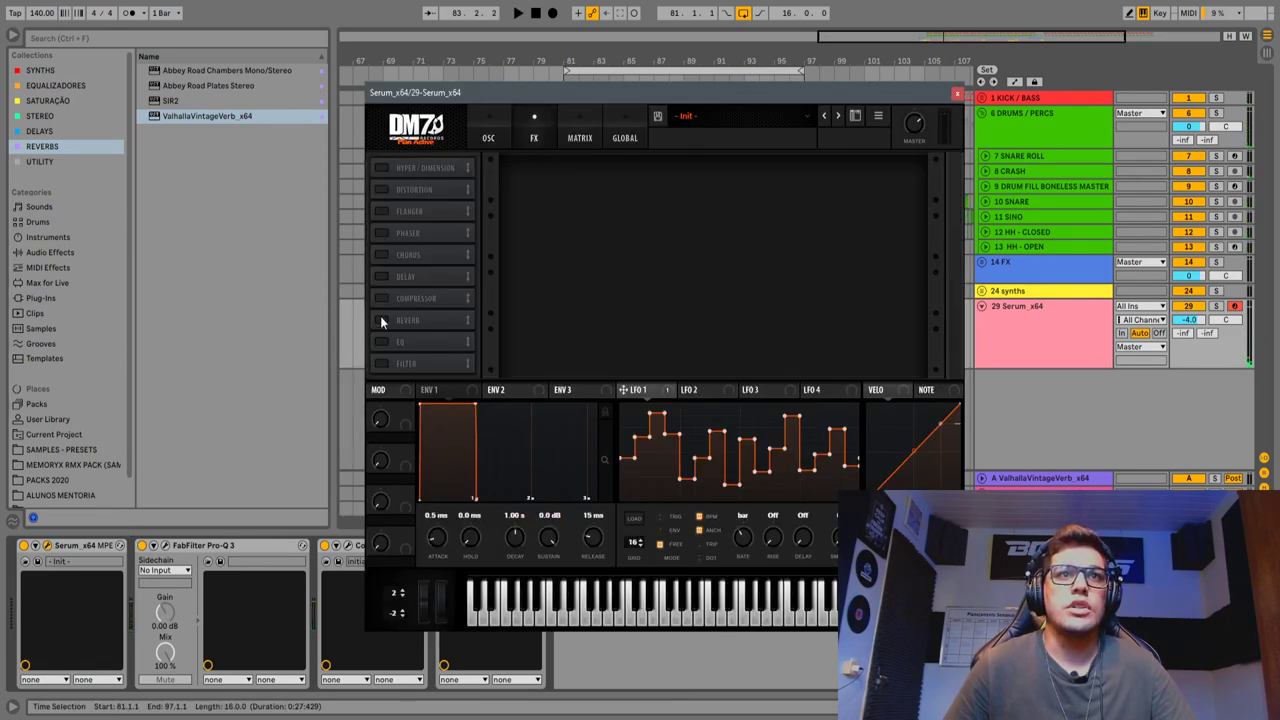
{"action": "left_click", "coordinate": [381, 319]}
{"action": "left_click_drag", "start_coordinate": [899, 177], "coordinate": [899, 187]}
{"action": "key", "text": "space"}
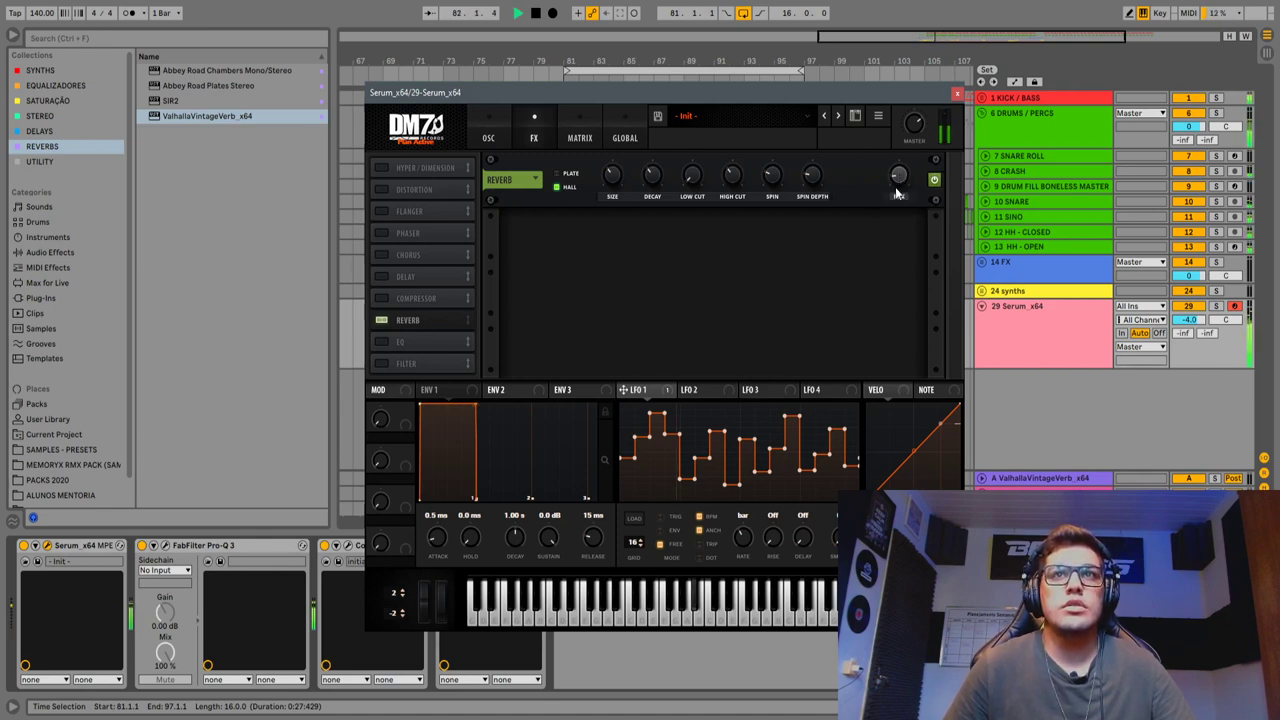
{"action": "left_click", "coordinate": [955, 95]}
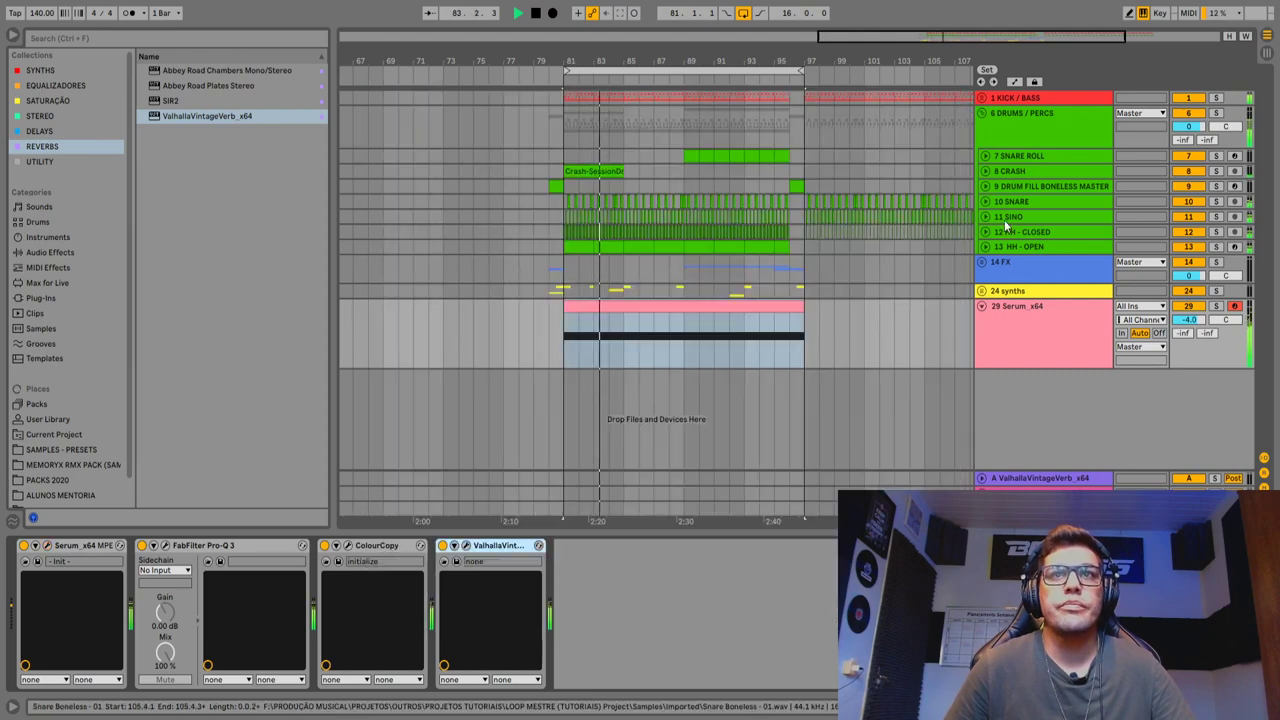
Lower the Serum track's volume to -6.0 and transpose its sustained note down to A#2, auditioning both in the mix
{"action": "left_click_drag", "start_coordinate": [1189, 320], "coordinate": [1189, 326]}
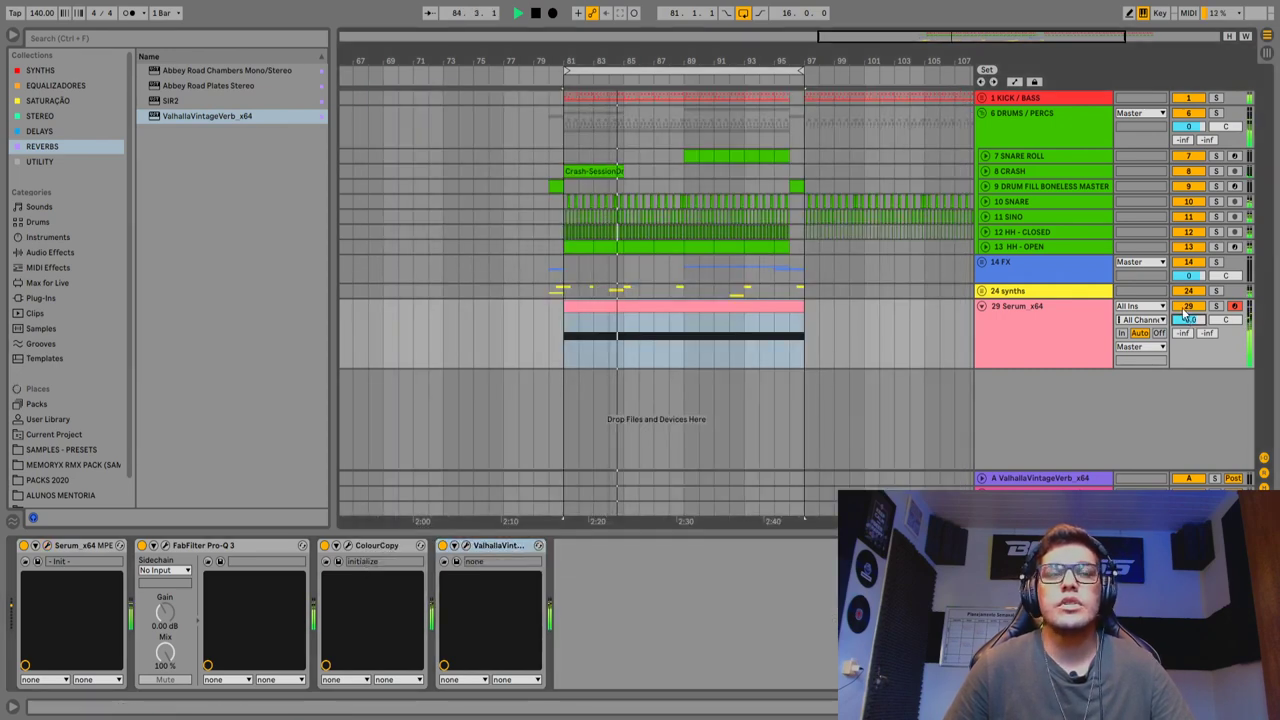
{"action": "key", "text": "space"}
{"action": "double_click", "coordinate": [680, 306]}
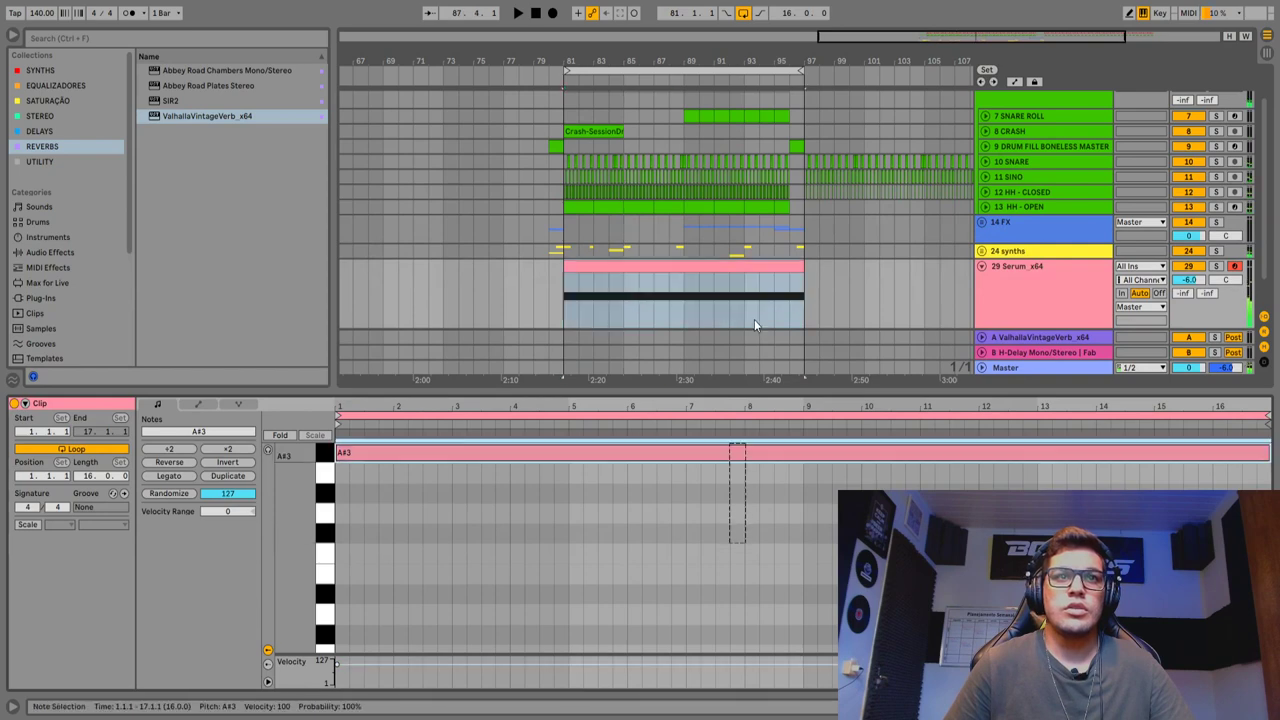
{"action": "key", "text": "space"}
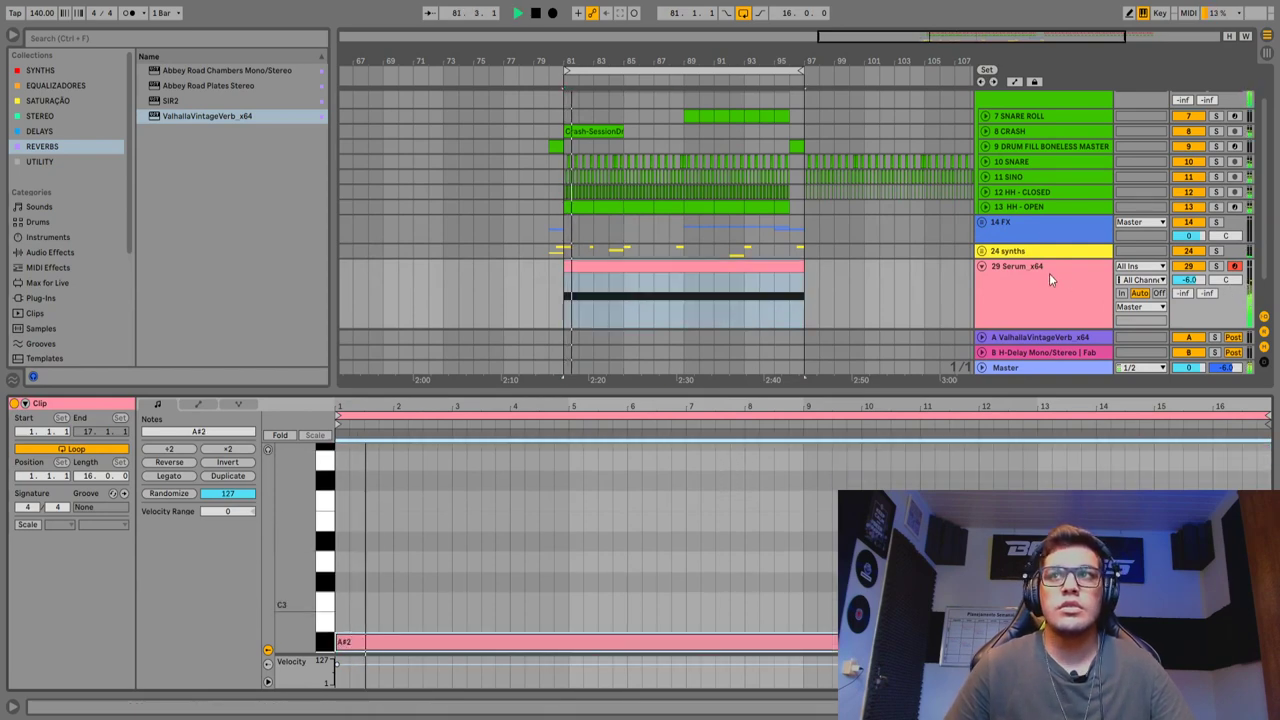
{"action": "left_click", "coordinate": [1020, 285]}
{"action": "double_click", "coordinate": [1018, 283]}
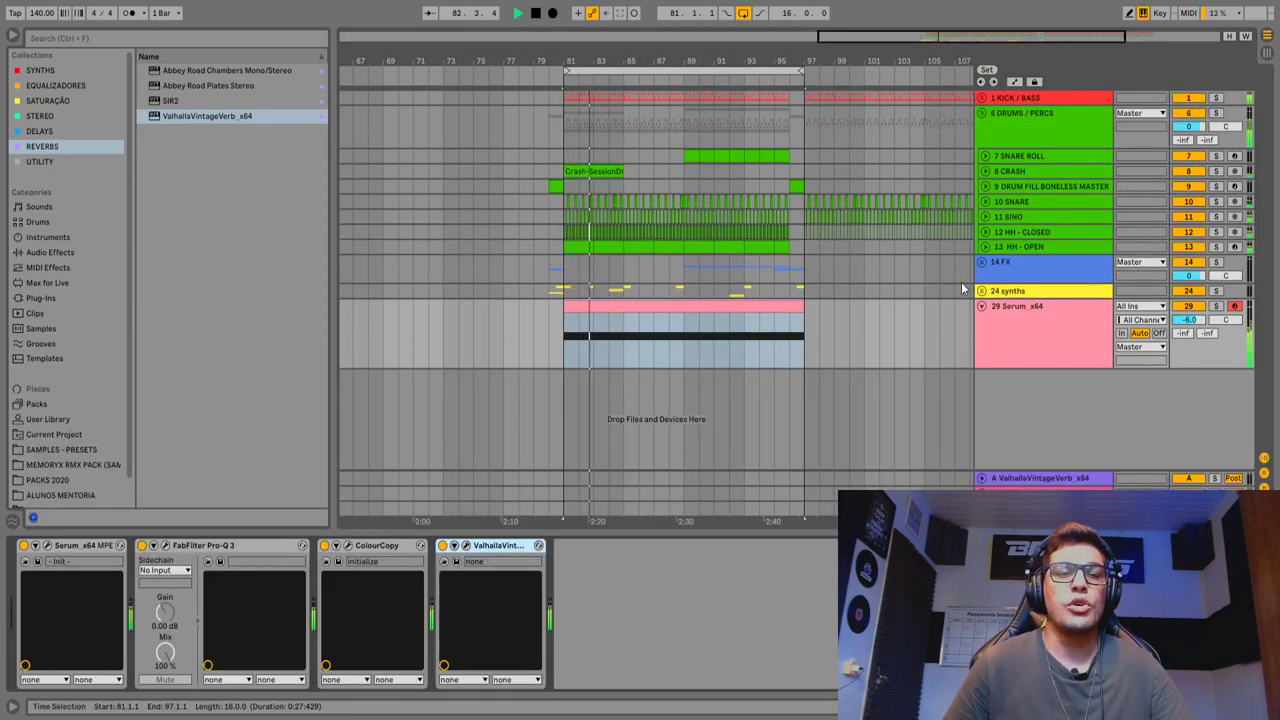